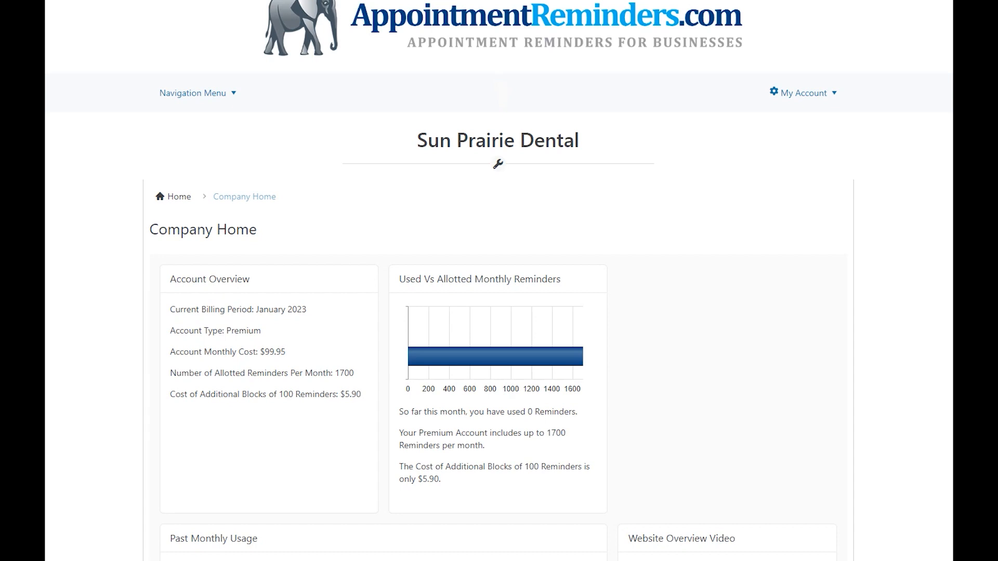
# Step: Open the Google Calendars data source page
pyautogui.click(204, 93)
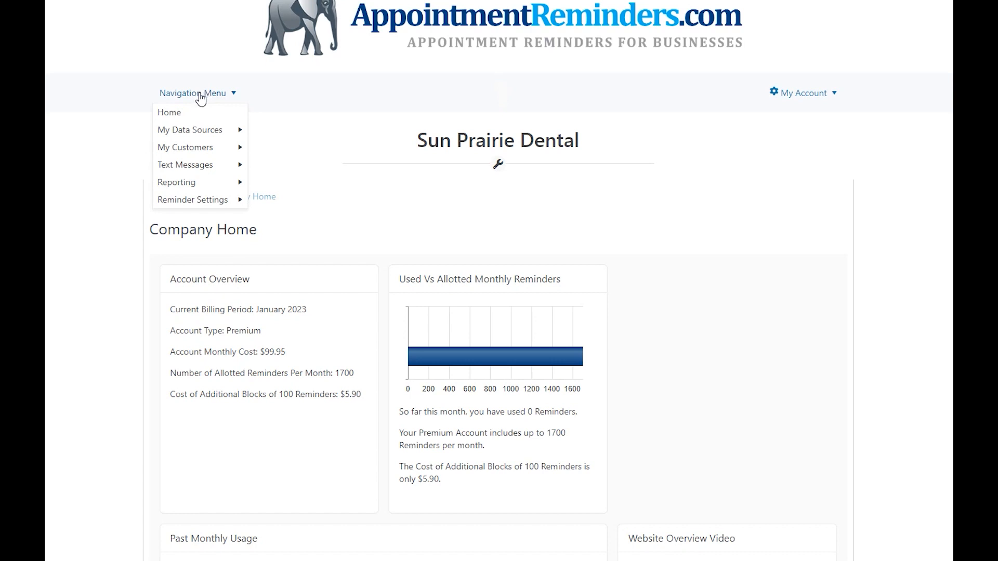
pyautogui.moveTo(204, 132)
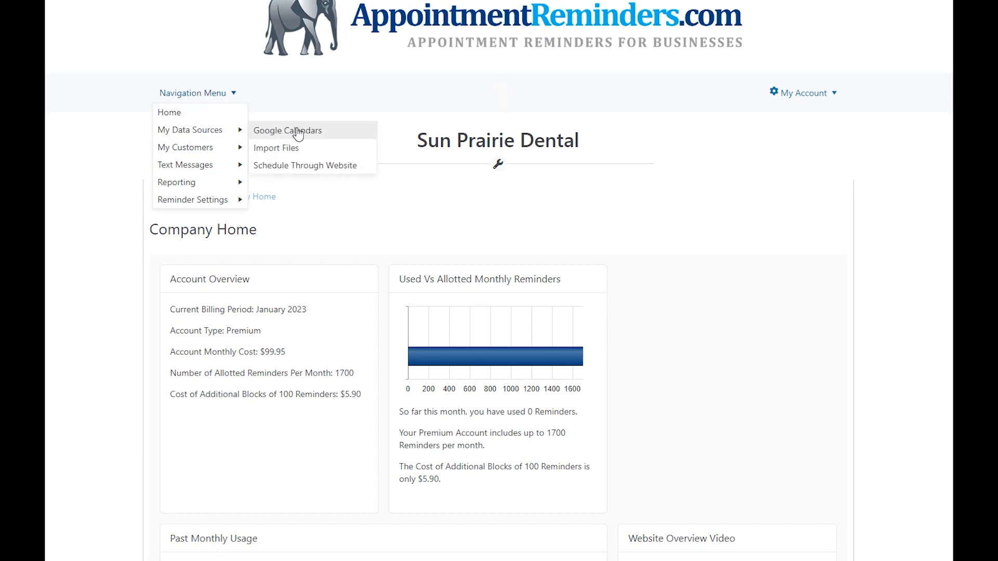
pyautogui.click(318, 134)
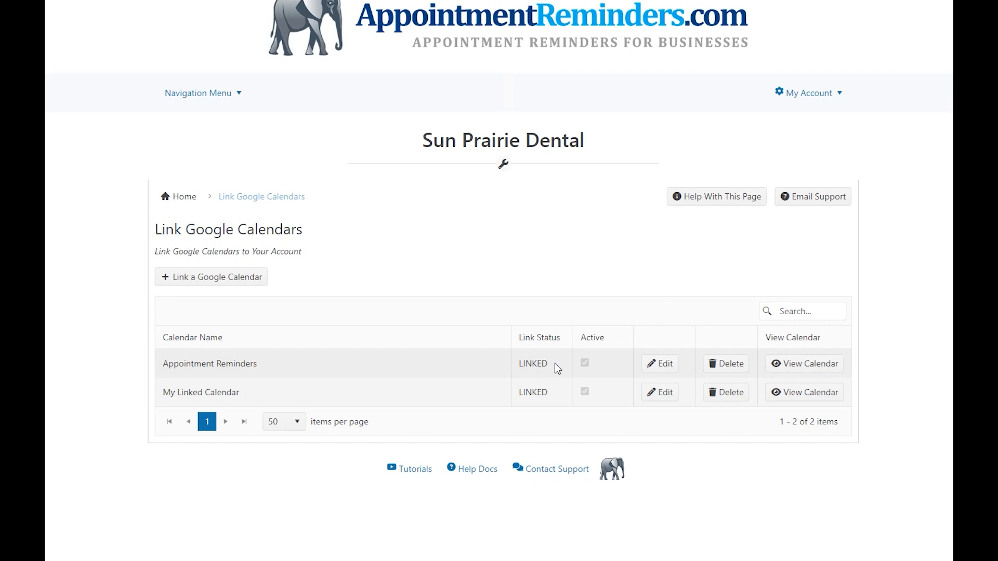
# Step: View the Appointment Reminders calendar's events and inspect the details of the January events
pyautogui.click(805, 370)
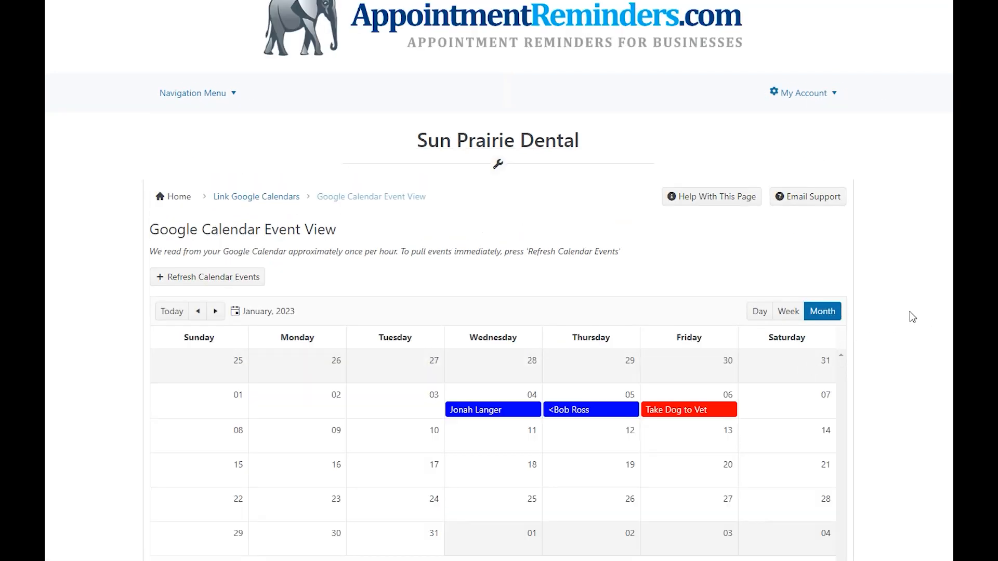
pyautogui.scroll(-2, 910, 311)
pyautogui.scroll(1, 909, 311)
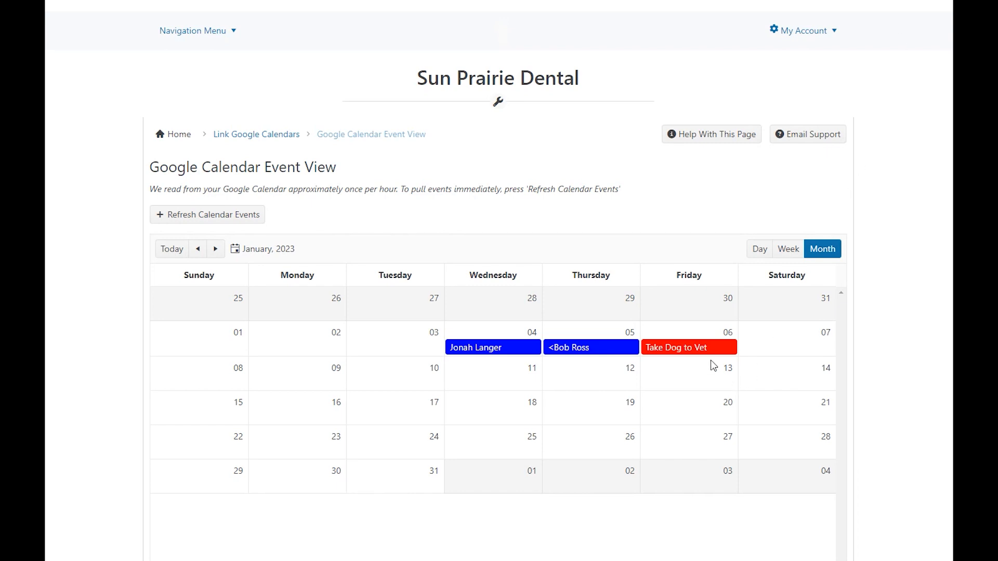
pyautogui.moveTo(678, 350)
pyautogui.moveTo(590, 353)
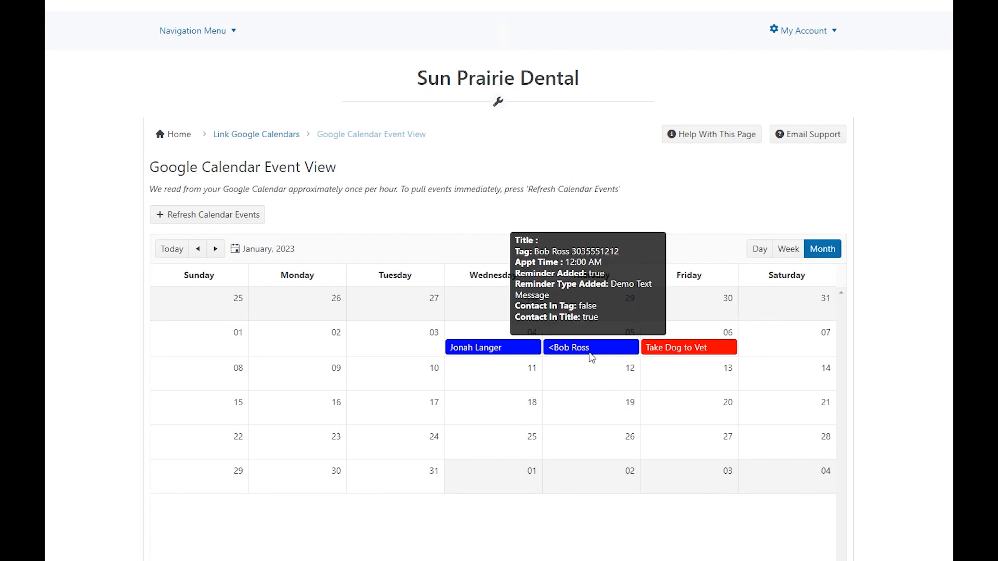
pyautogui.moveTo(500, 352)
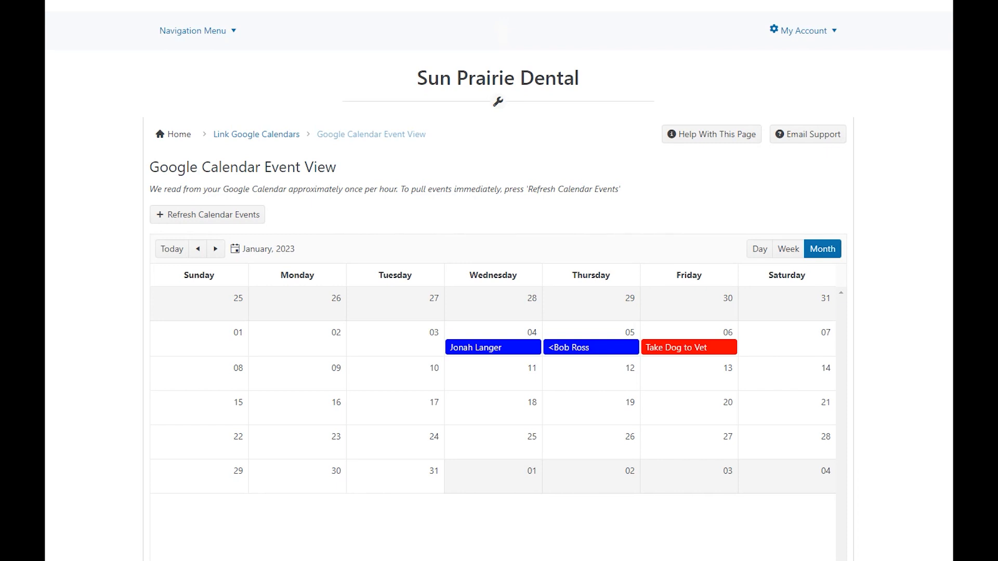
# Step: Open the Customers/Patients list
pyautogui.click(187, 31)
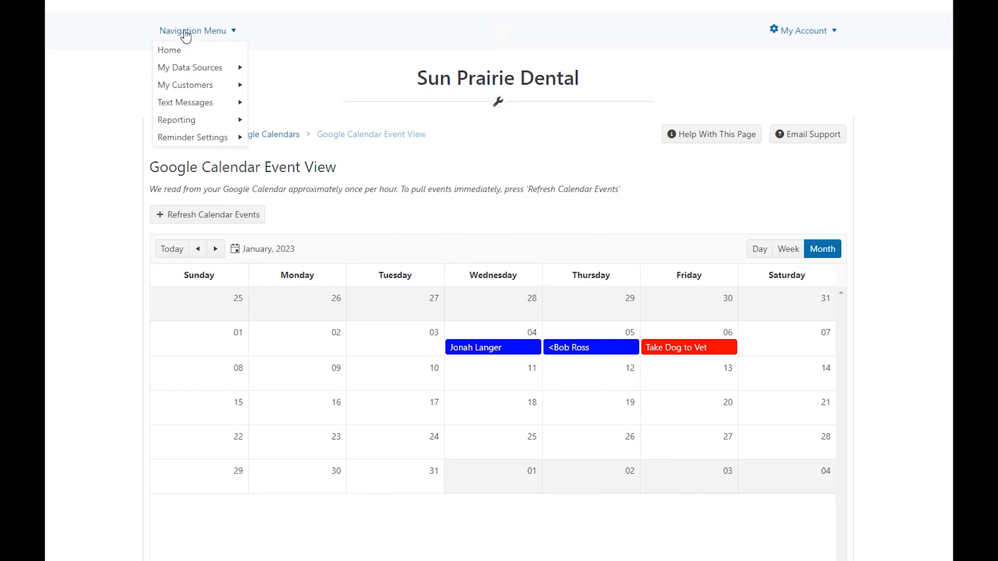
pyautogui.moveTo(192, 71)
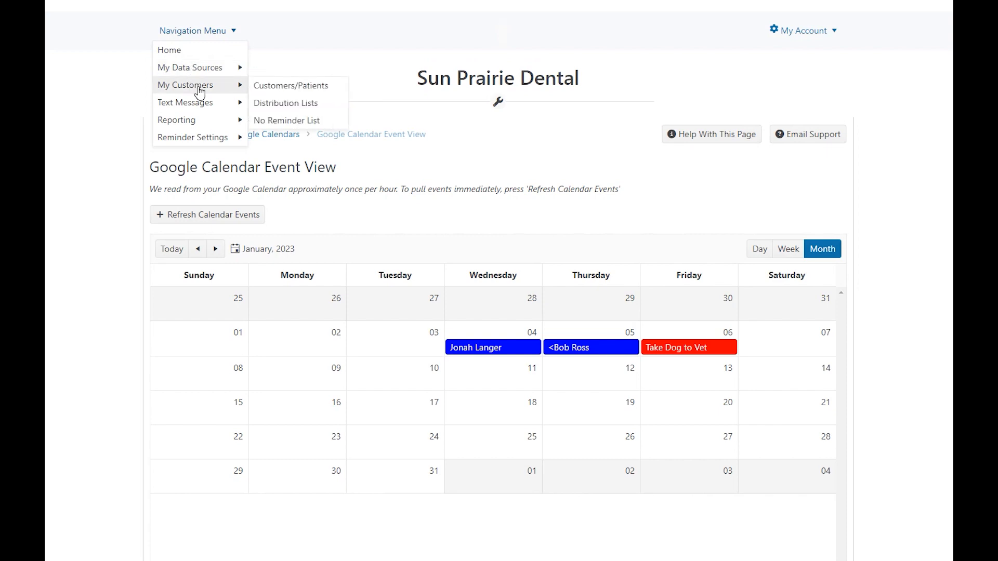
pyautogui.click(293, 87)
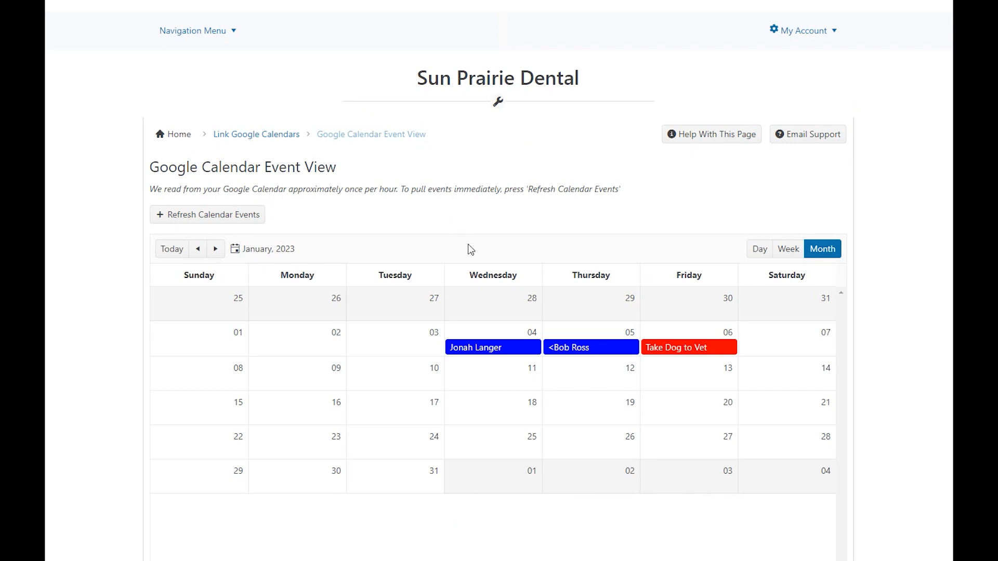
pyautogui.moveTo(509, 353)
pyautogui.moveTo(595, 354)
pyautogui.click(199, 33)
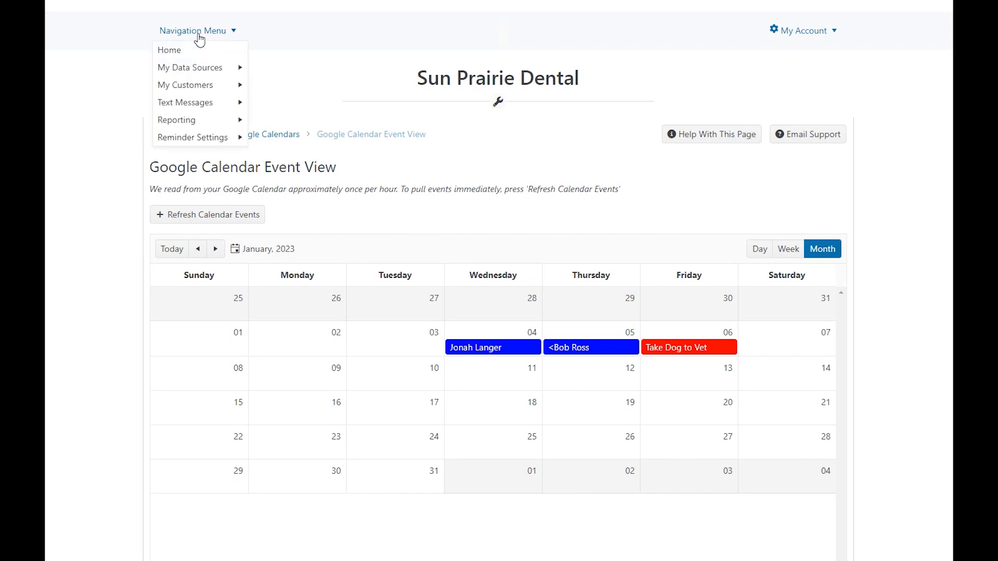
pyautogui.moveTo(207, 86)
pyautogui.click(295, 87)
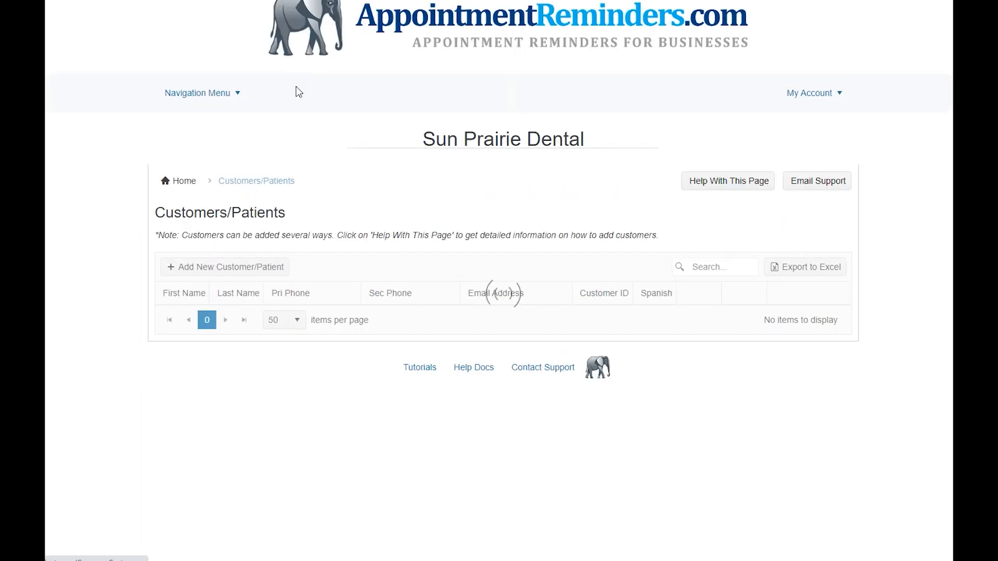
# Step: Add a new customer with the first name, last name and primary phone number, and save it
pyautogui.click(252, 285)
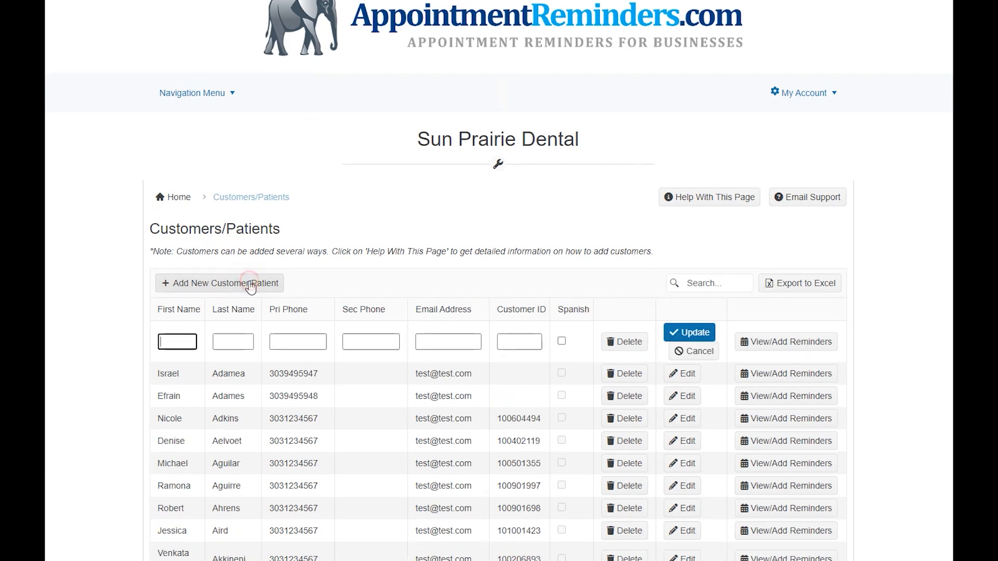
pyautogui.click(176, 339)
pyautogui.write('Joe')
pyautogui.press('Tab')
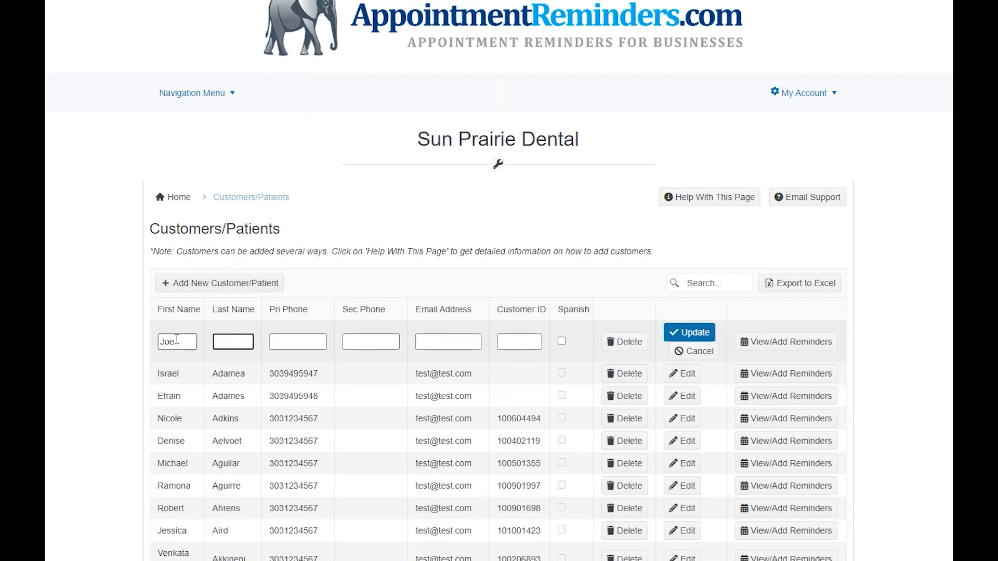
pyautogui.write('Tester')
pyautogui.press('Tab')
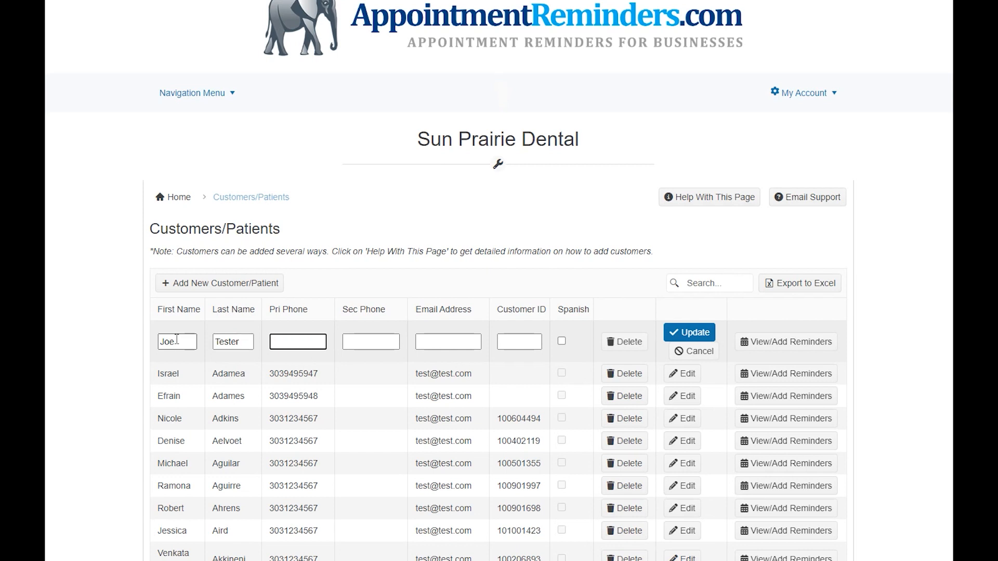
pyautogui.write('3035554444')
pyautogui.click(677, 334)
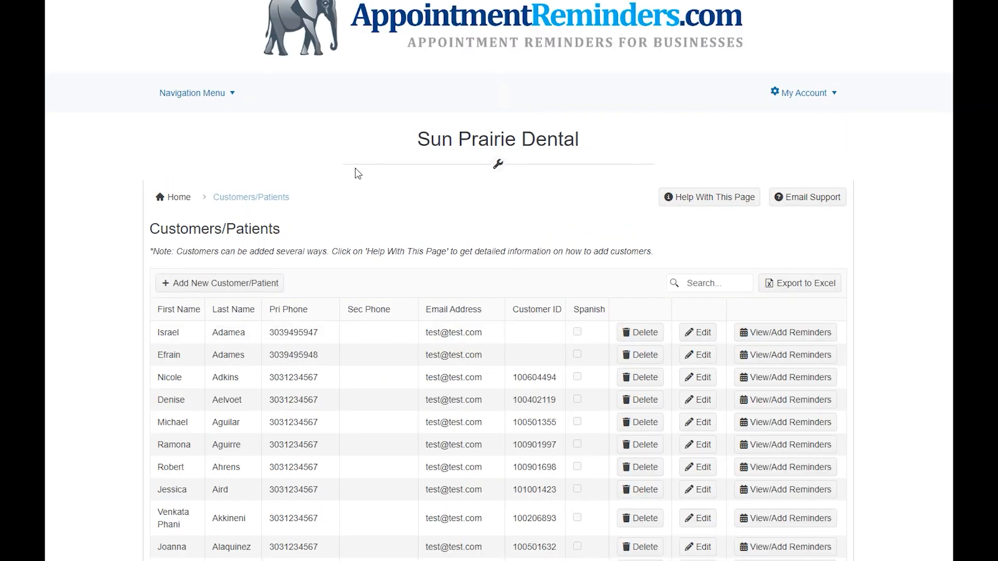
# Step: Open the Reminder Types (Templates) list under the general reminder settings
pyautogui.click(197, 93)
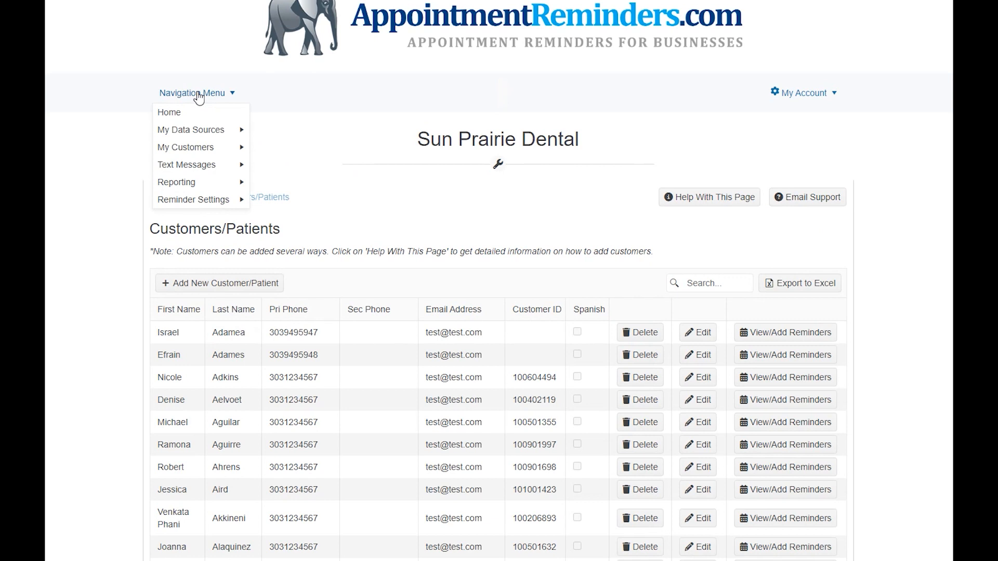
pyautogui.moveTo(221, 199)
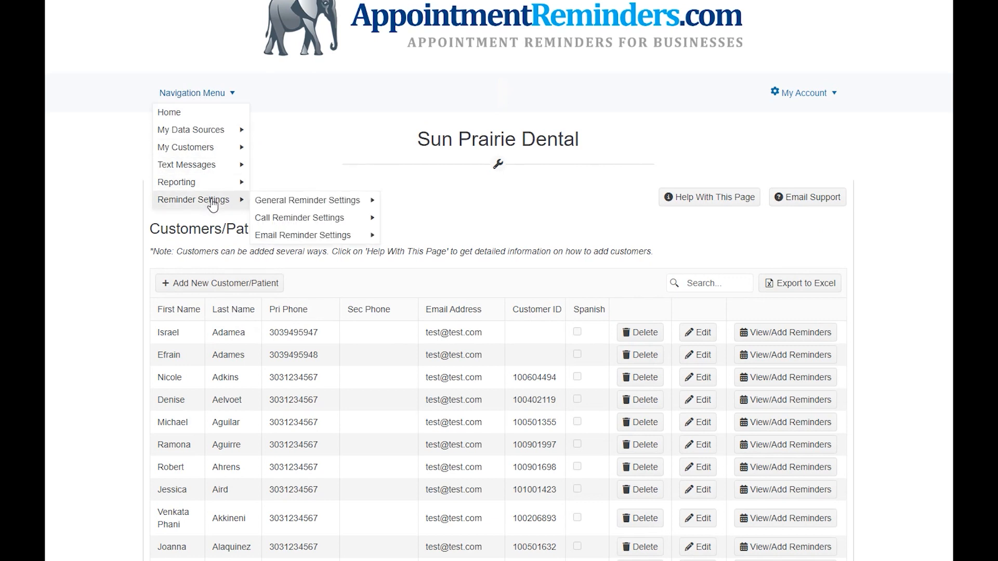
pyautogui.moveTo(307, 202)
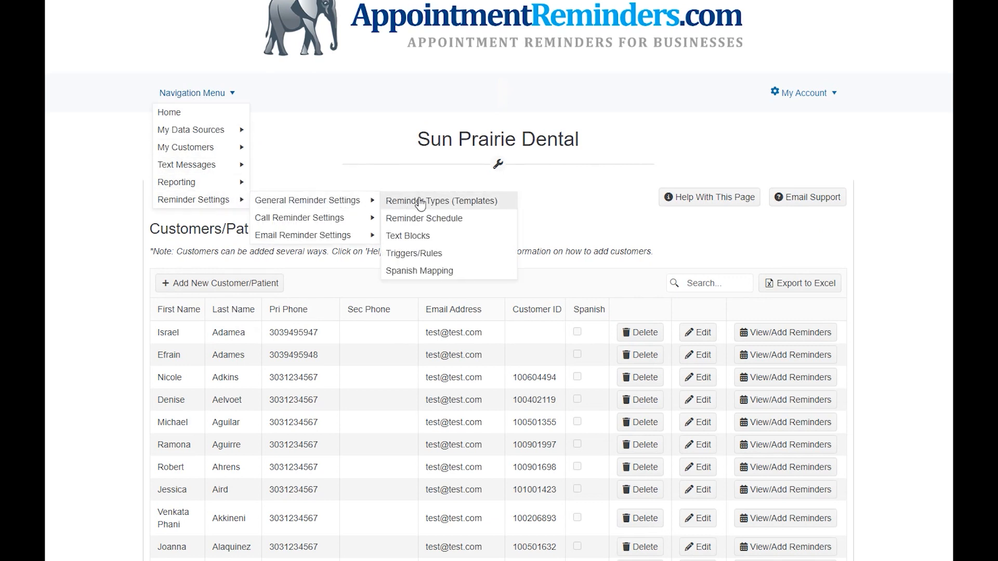
pyautogui.click(450, 202)
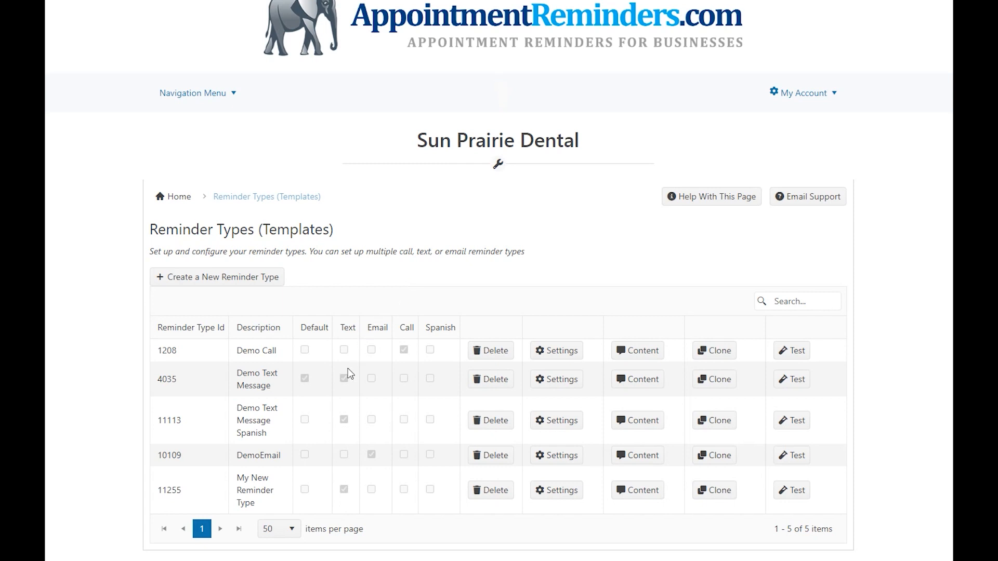
# Step: Review the Demo Text Message reminder type's settings, including its default reminder option
pyautogui.click(305, 383)
pyautogui.click(556, 379)
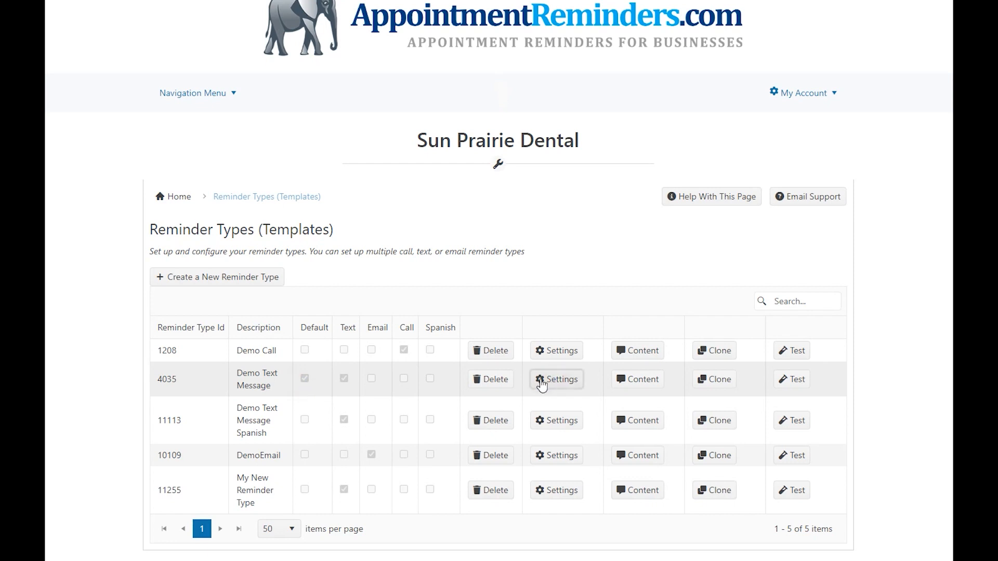
pyautogui.click(158, 432)
pyautogui.click(157, 434)
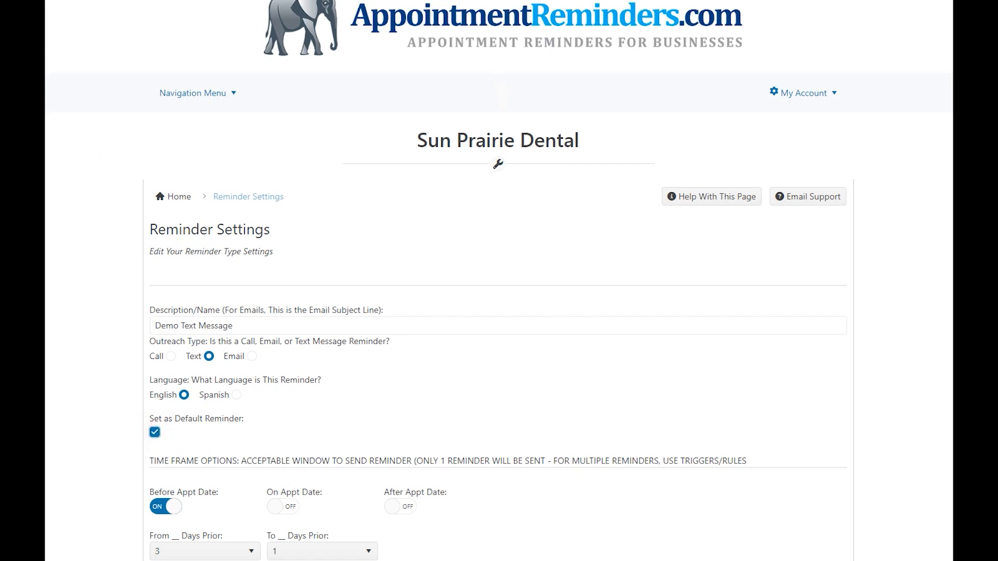
pyautogui.hotkey('alt', 'Left')
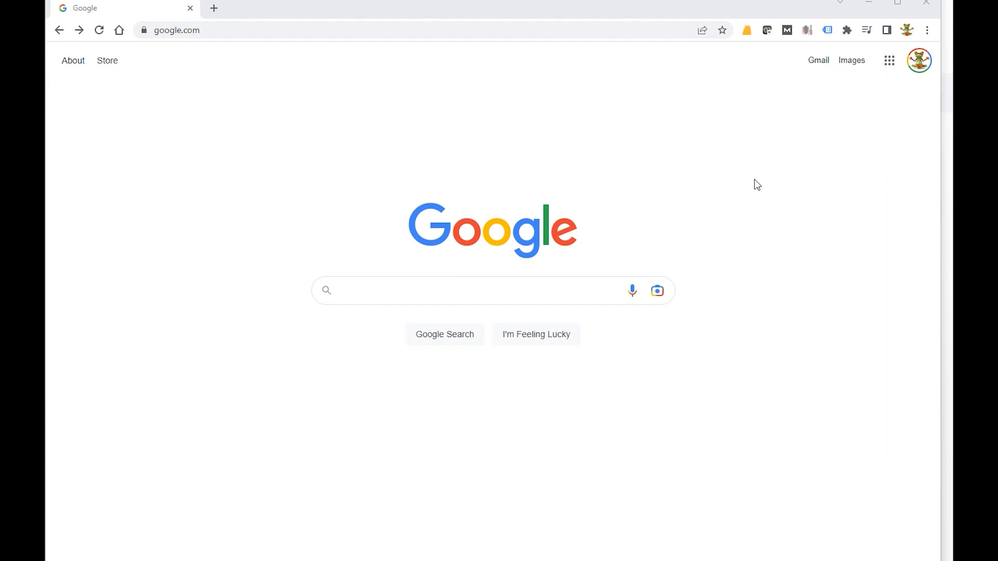
# Step: Switch to Google Calendar and display only the AppointmentReminders.com calendar
pyautogui.click(889, 61)
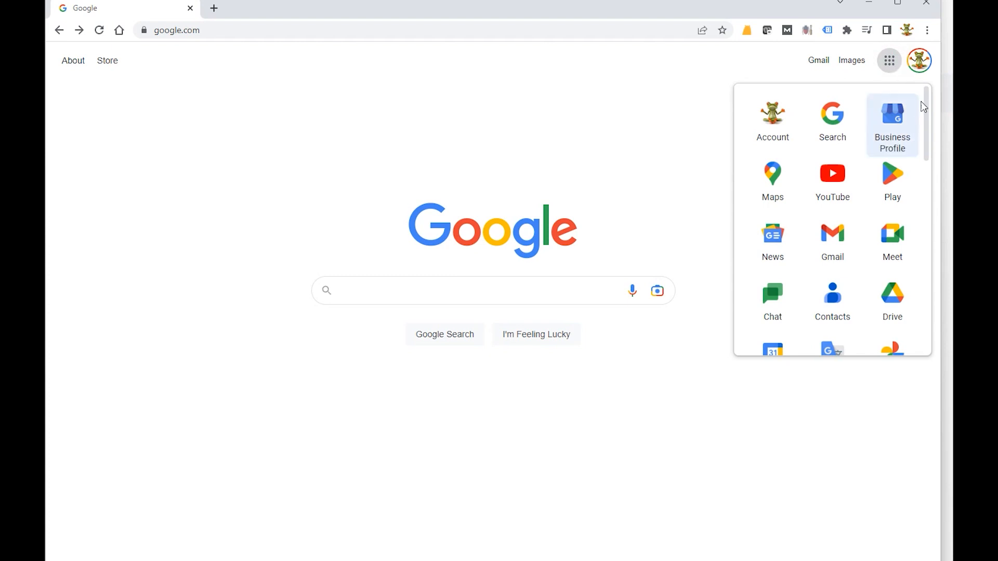
pyautogui.scroll(-1, 928, 132)
pyautogui.click(780, 200)
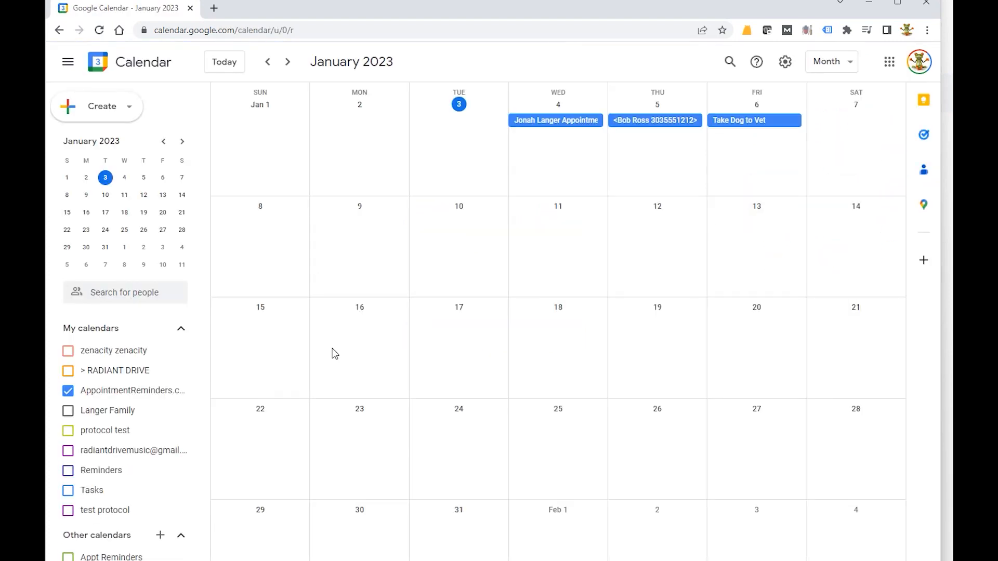
pyautogui.click(180, 393)
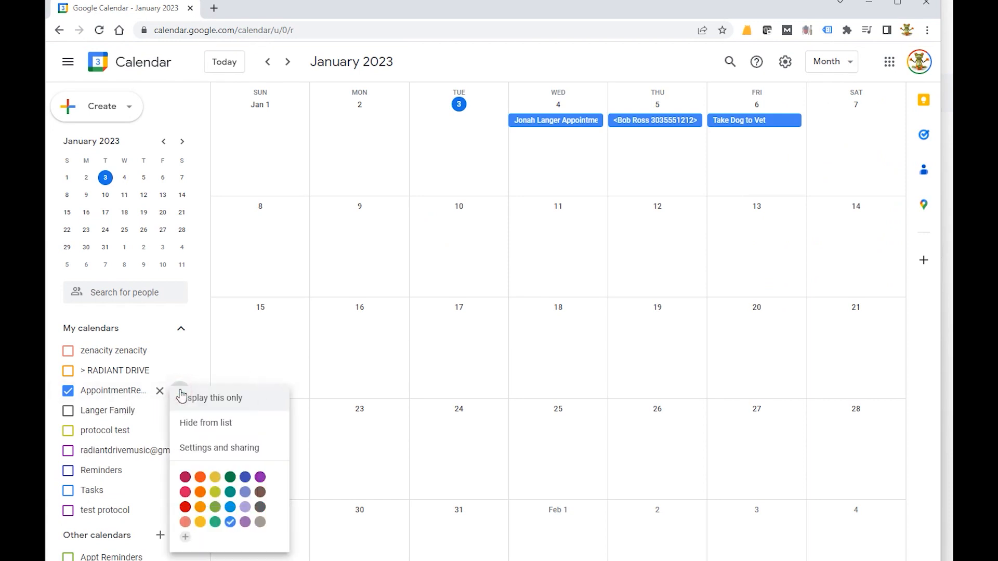
pyautogui.click(262, 408)
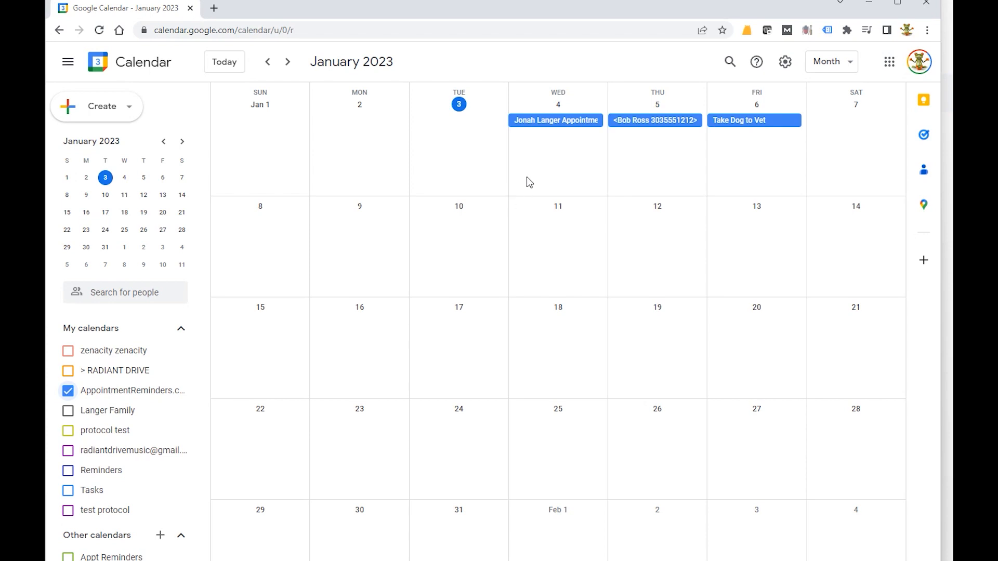
# Step: Start a new event on Wednesday, January 4 with a 10:00am start time
pyautogui.click(552, 150)
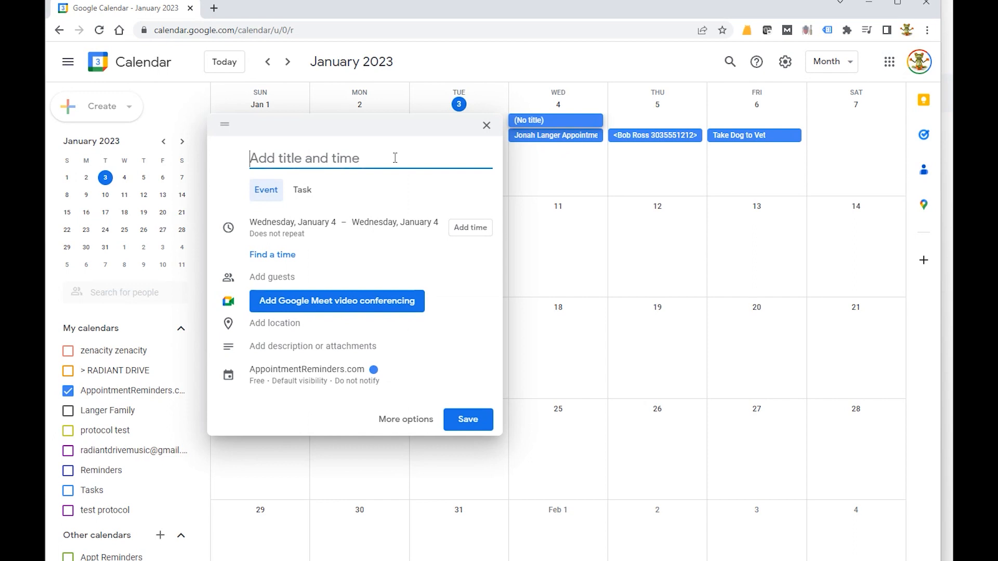
pyautogui.click(469, 227)
pyautogui.moveTo(454, 329); pyautogui.dragTo(455, 292)
pyautogui.scroll(2, 456, 293)
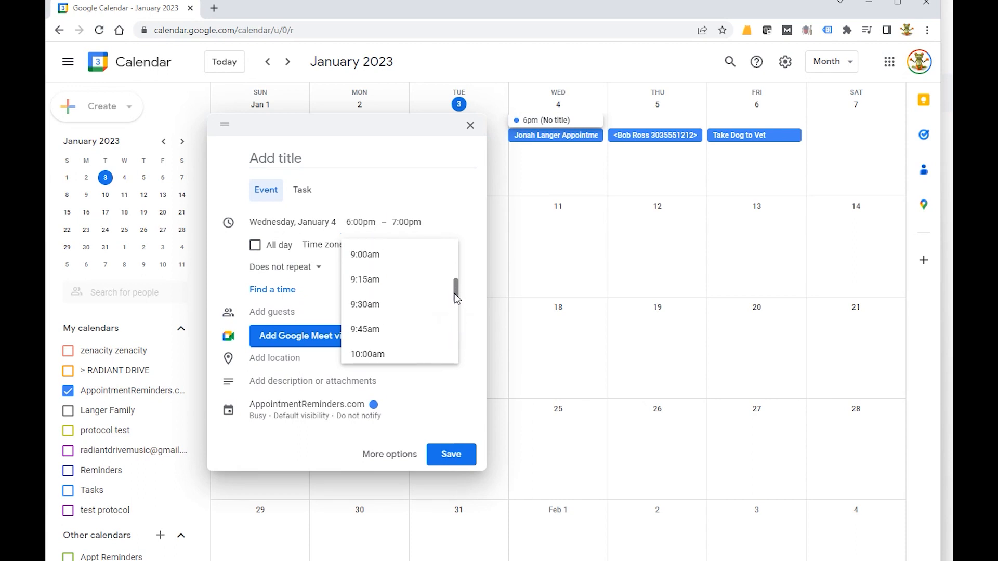
pyautogui.click(383, 338)
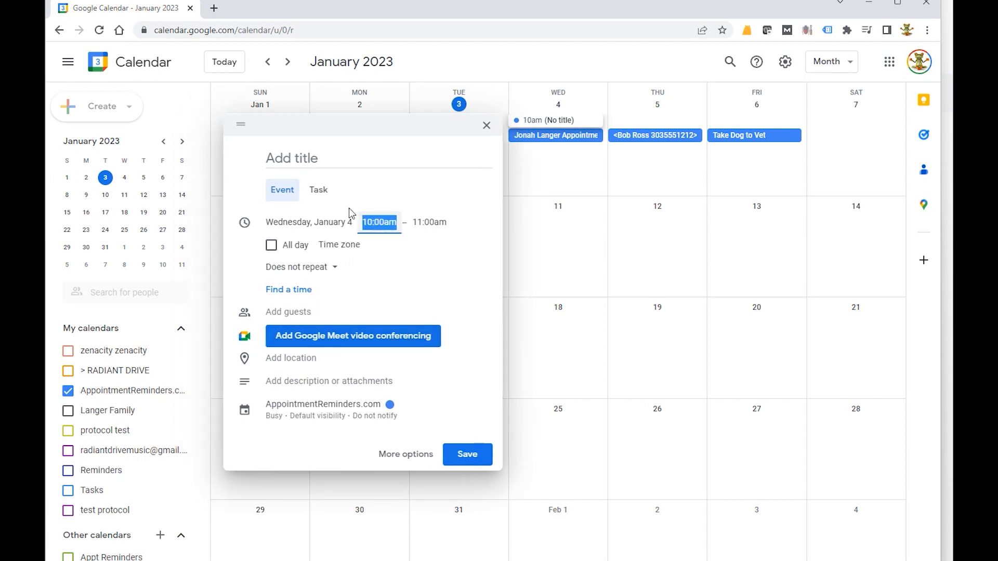
# Step: Title the event with the new customer's first and last name followed by Appt, and save it
pyautogui.click(330, 162)
pyautogui.write('J')
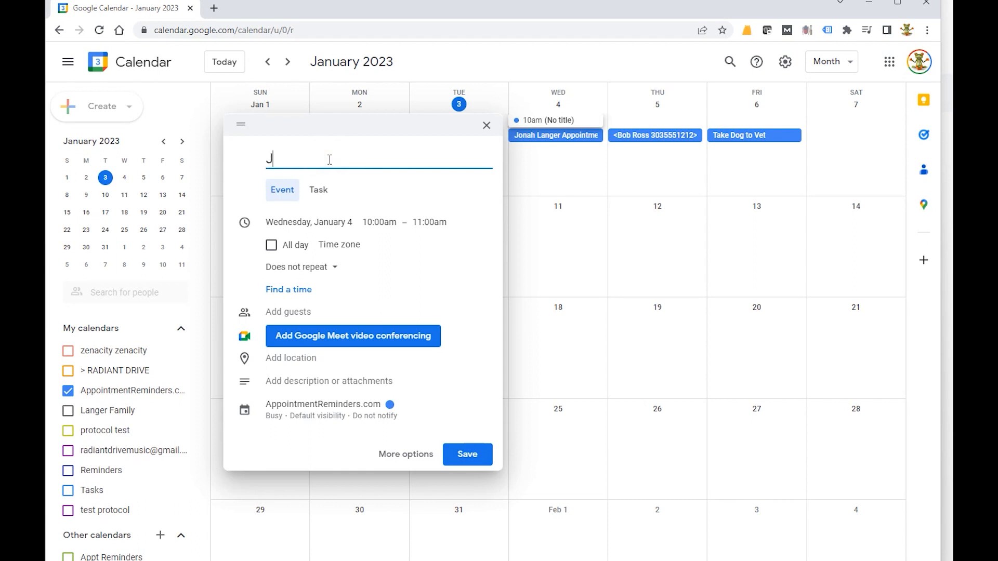
pyautogui.write('oe Tester Appt')
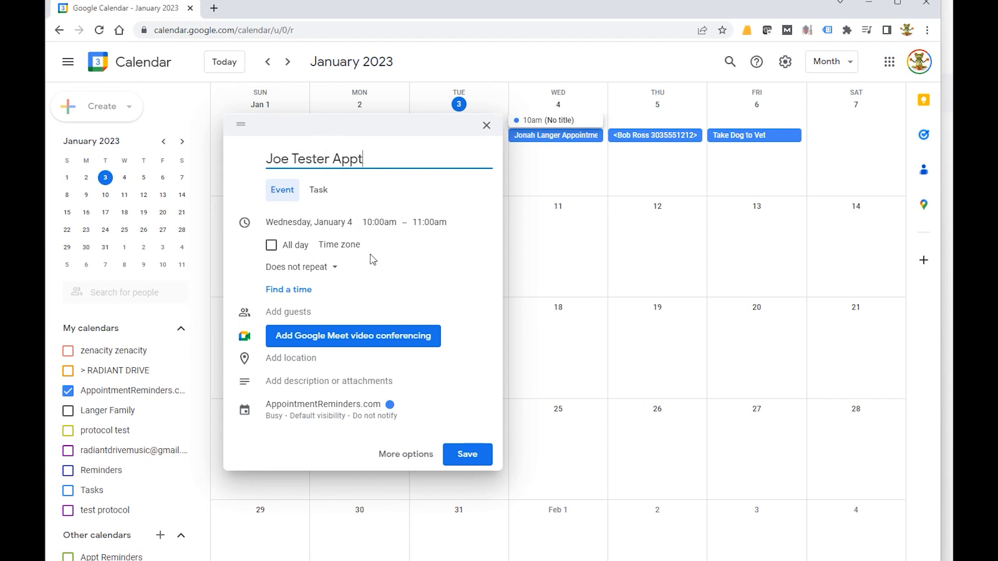
pyautogui.click(459, 455)
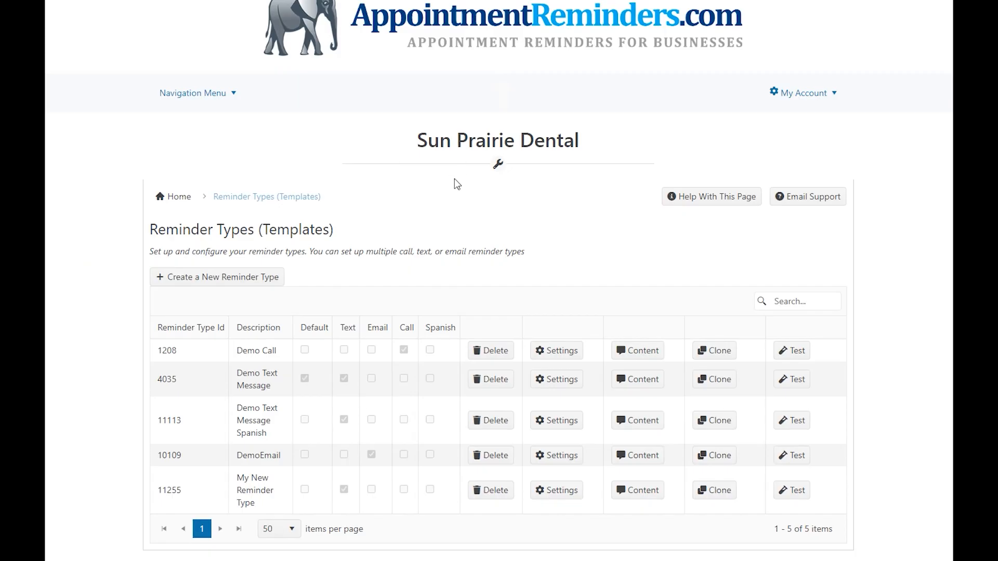
# Step: Open the event view of the linked Appointment Reminders Google calendar
pyautogui.click(201, 95)
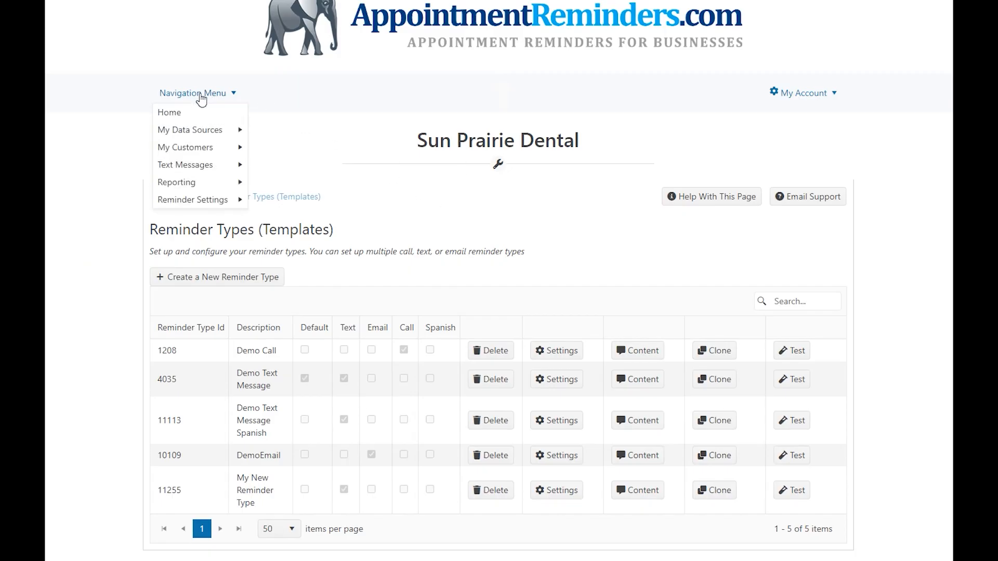
pyautogui.moveTo(218, 129)
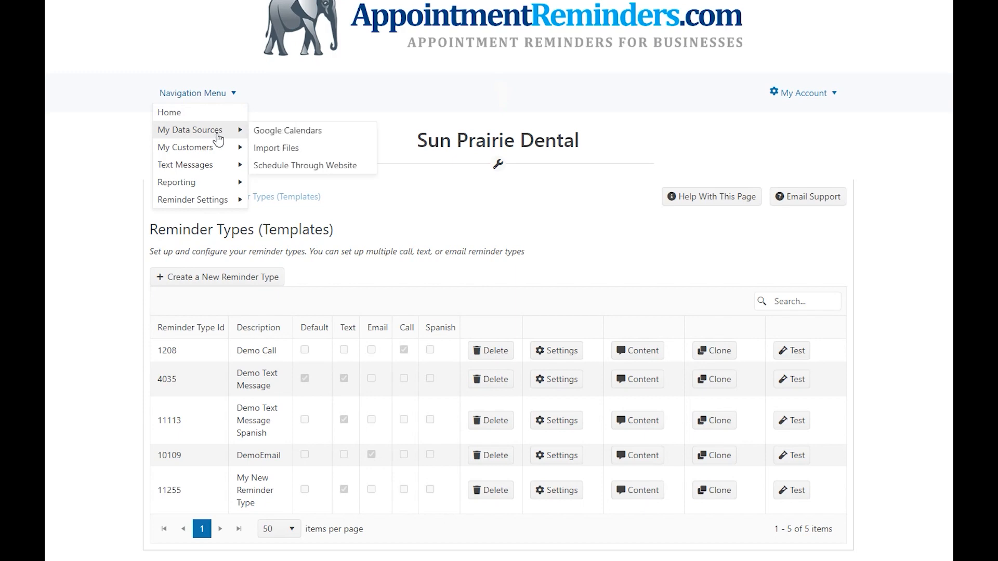
pyautogui.click(294, 131)
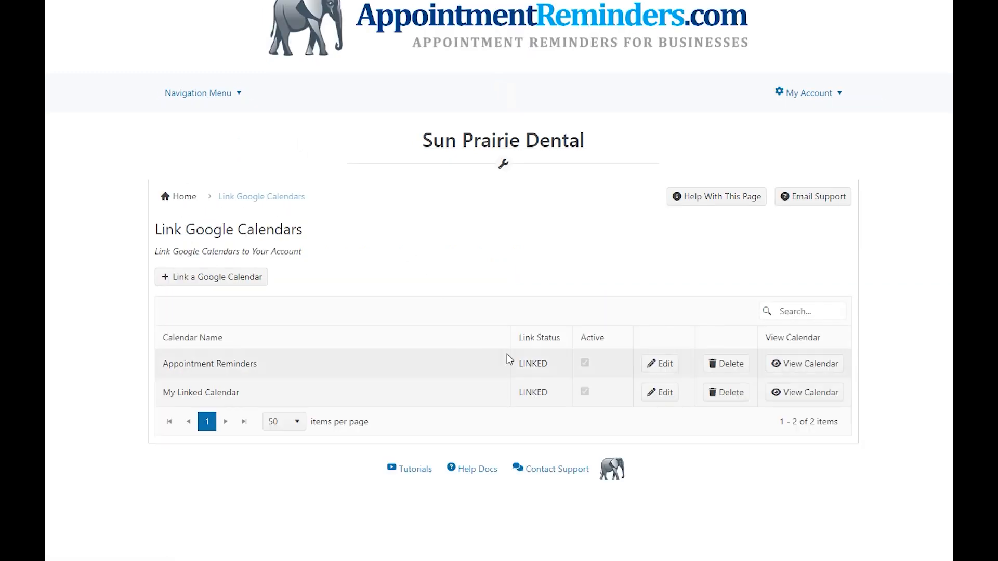
pyautogui.click(821, 367)
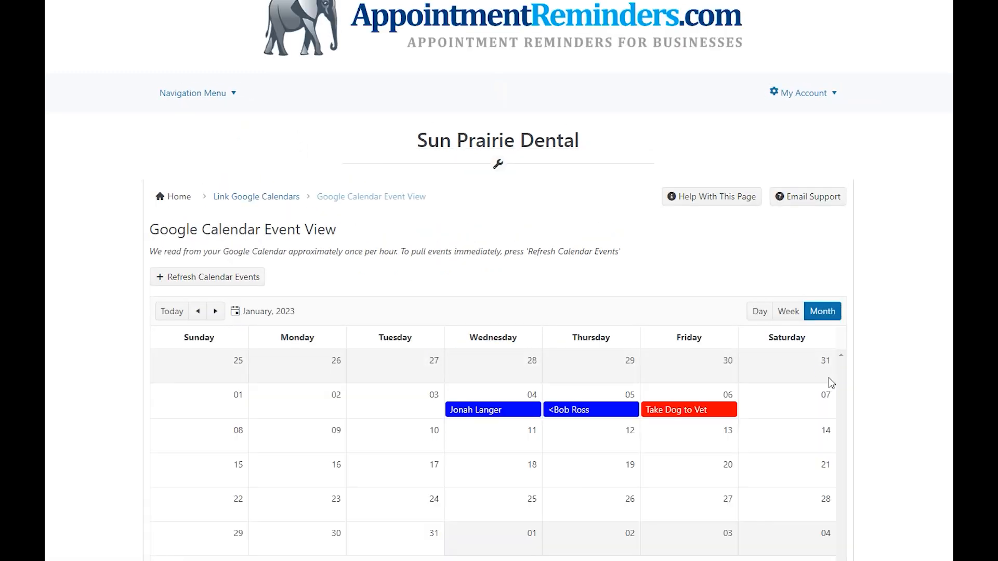
# Step: Refresh the calendar events twice, closing the refresh status popup each time
pyautogui.click(248, 277)
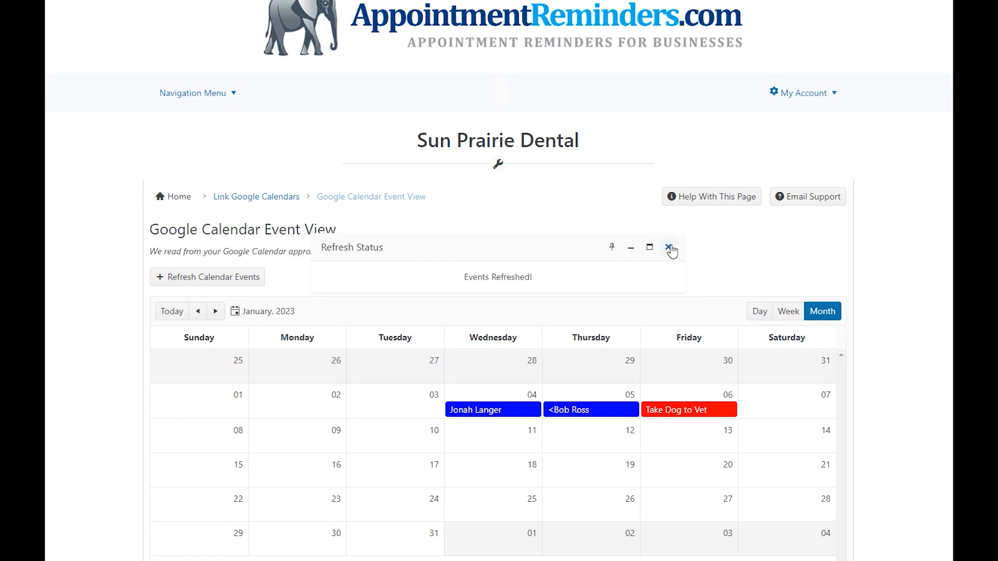
pyautogui.click(669, 247)
pyautogui.click(232, 280)
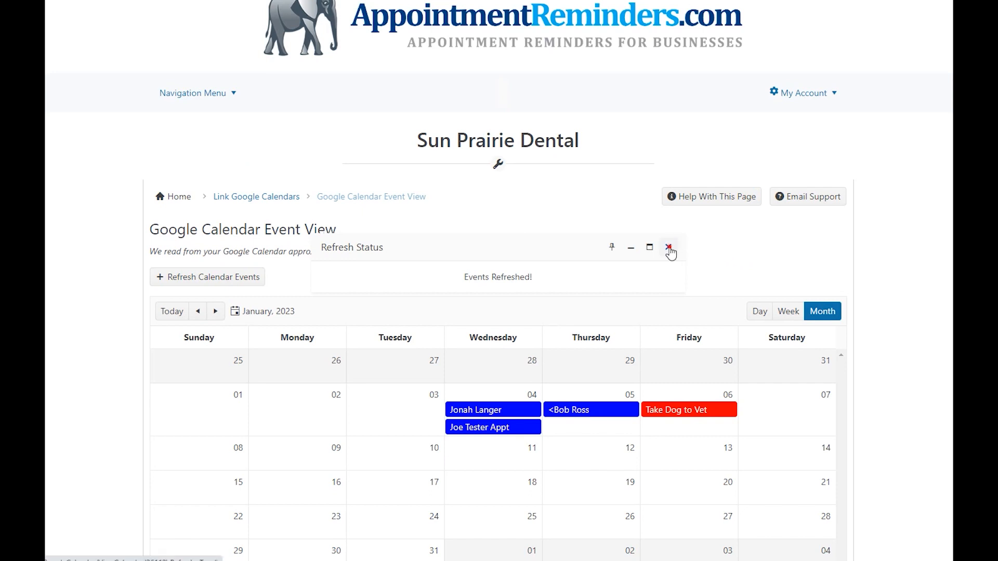
pyautogui.click(669, 248)
pyautogui.scroll(-1, 763, 241)
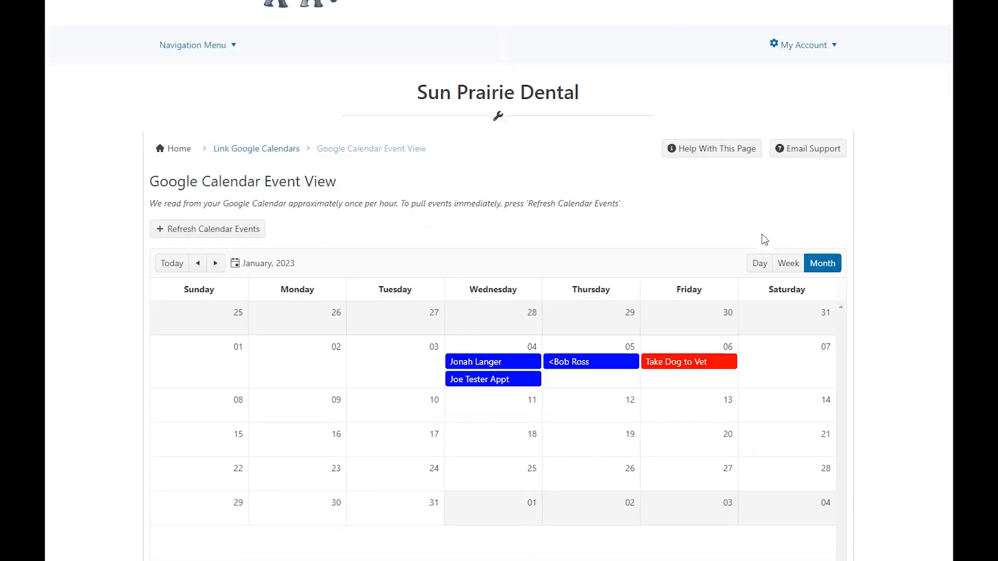
# Step: Switch to Google Calendar and start a new event on Wednesday, January 4 with a 1:00pm start time
pyautogui.moveTo(495, 371)
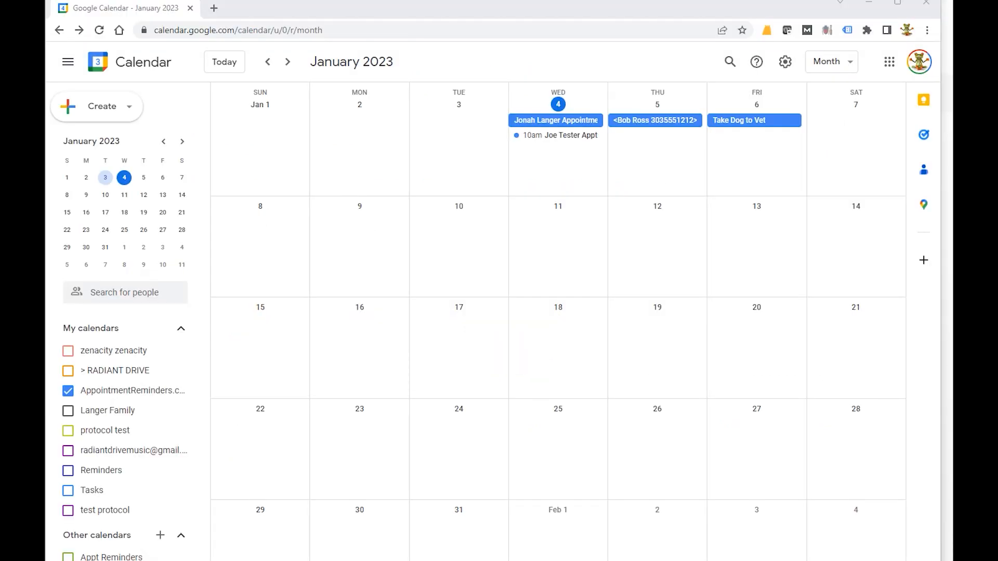
pyautogui.click(568, 158)
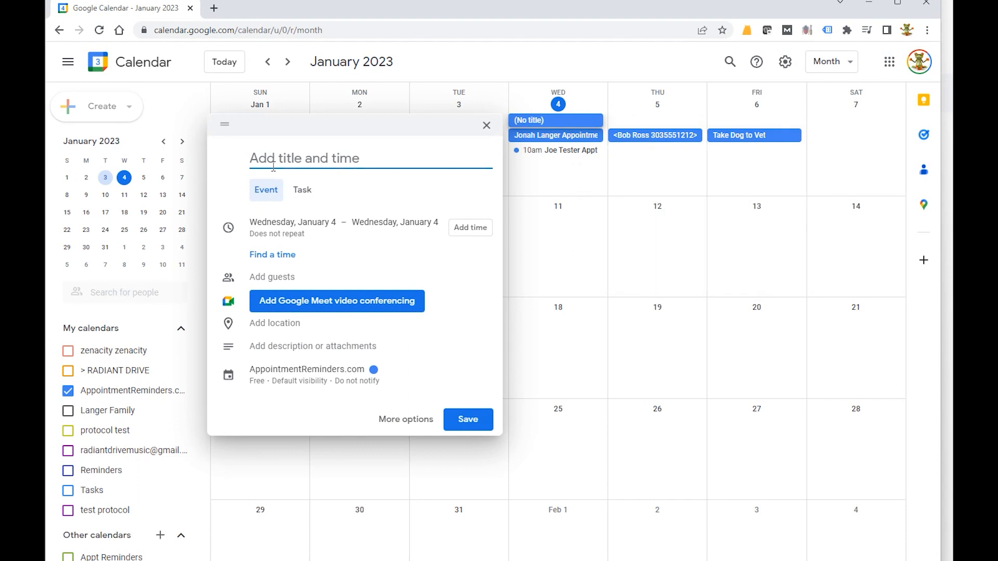
pyautogui.click(470, 227)
pyautogui.scroll(-5, 427, 330)
pyautogui.scroll(-2, 418, 356)
pyautogui.click(401, 350)
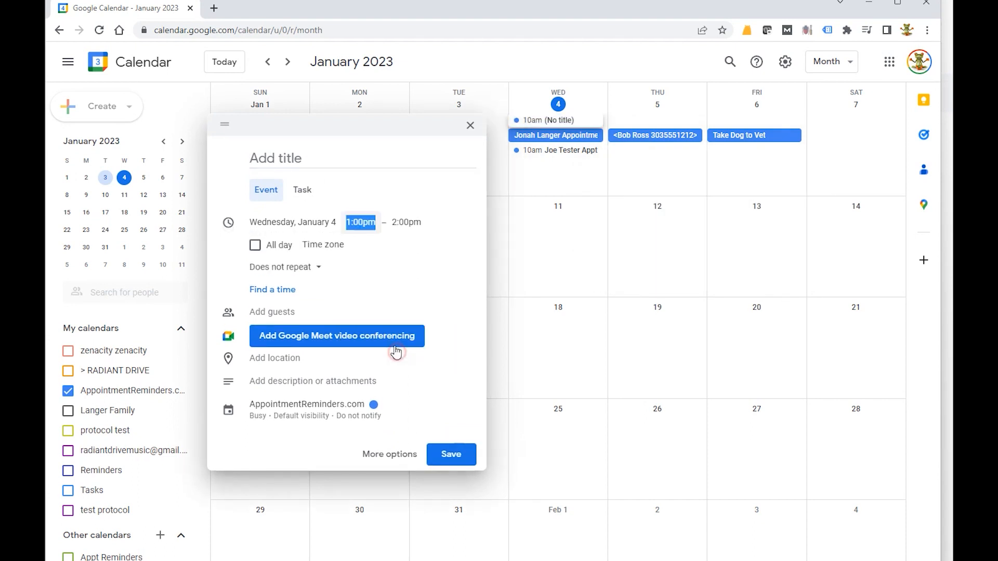
# Step: Title the event New Customer Test
pyautogui.click(295, 163)
pyautogui.write('New')
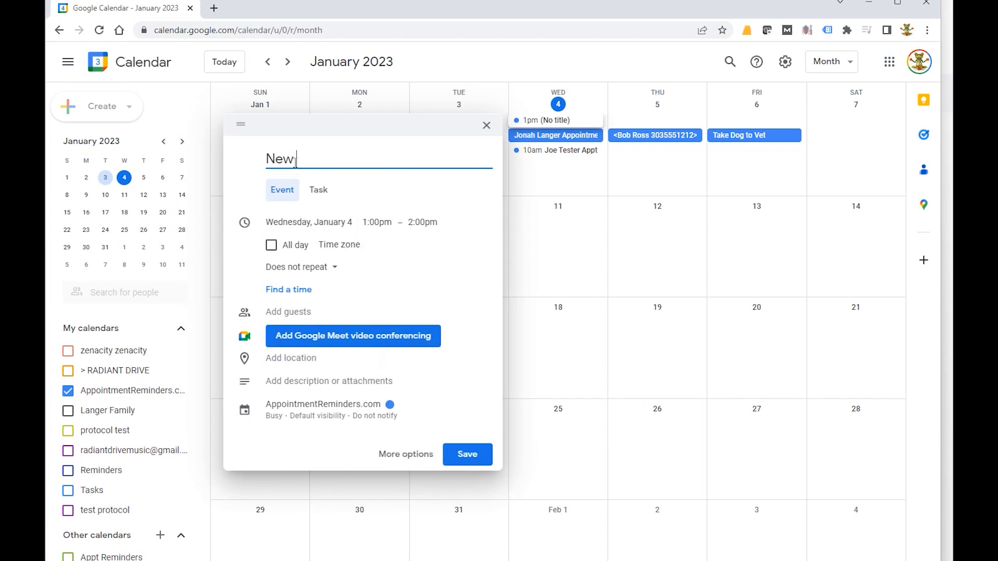
pyautogui.write(' Custom')
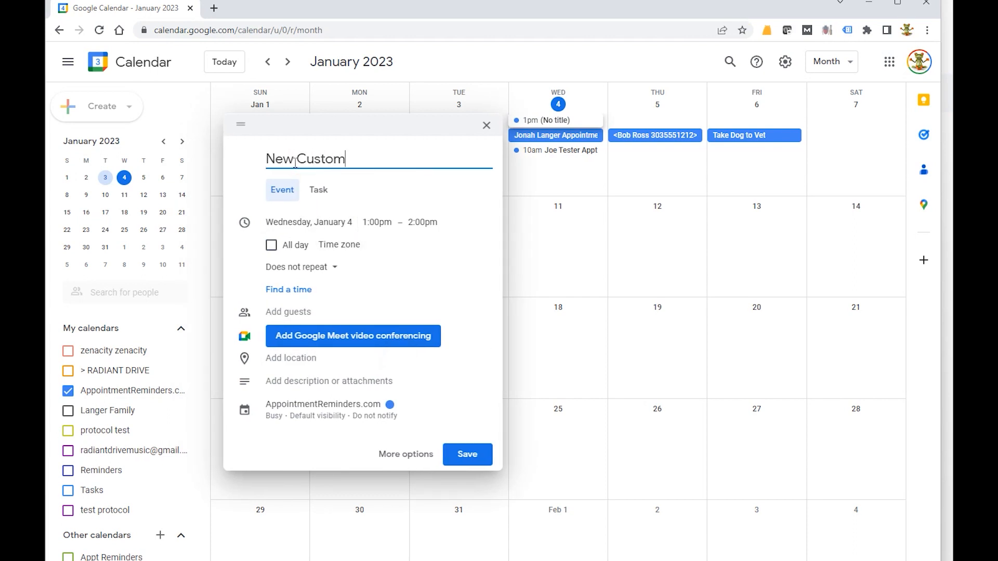
pyautogui.write('er Tesrt')
# Step: Add the description "this is a calendar tag" followed by an angle-bracket Text tag with the contact's name and phone number, and save
pyautogui.click(306, 387)
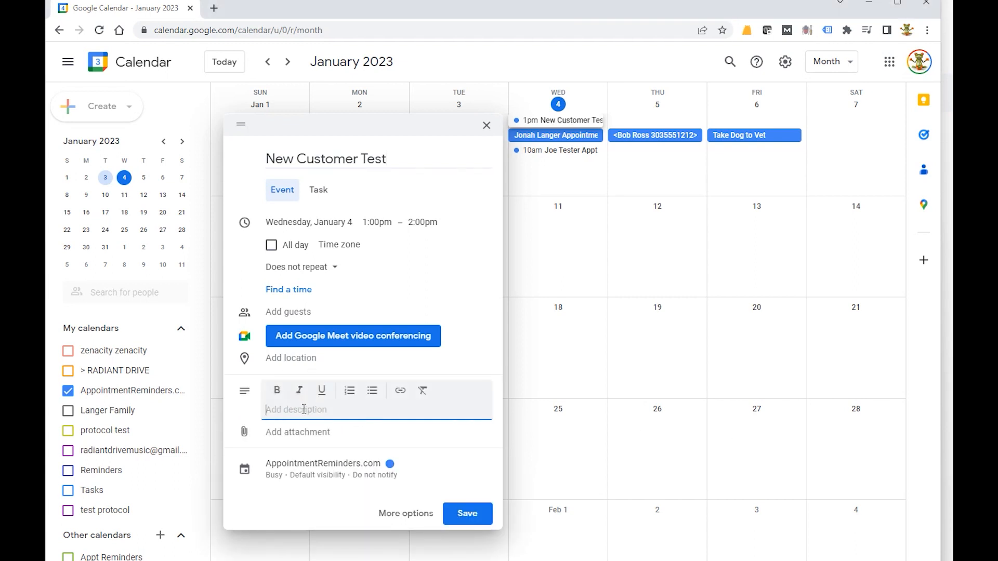
pyautogui.write('this is a calendar tag <Text Bonnie Tester 555-555-')
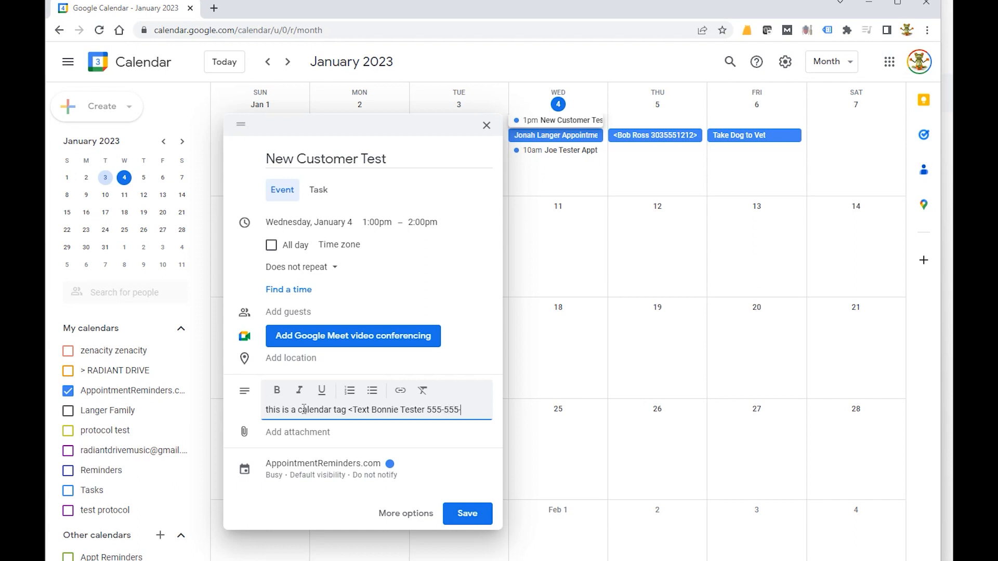
pyautogui.write('1212>')
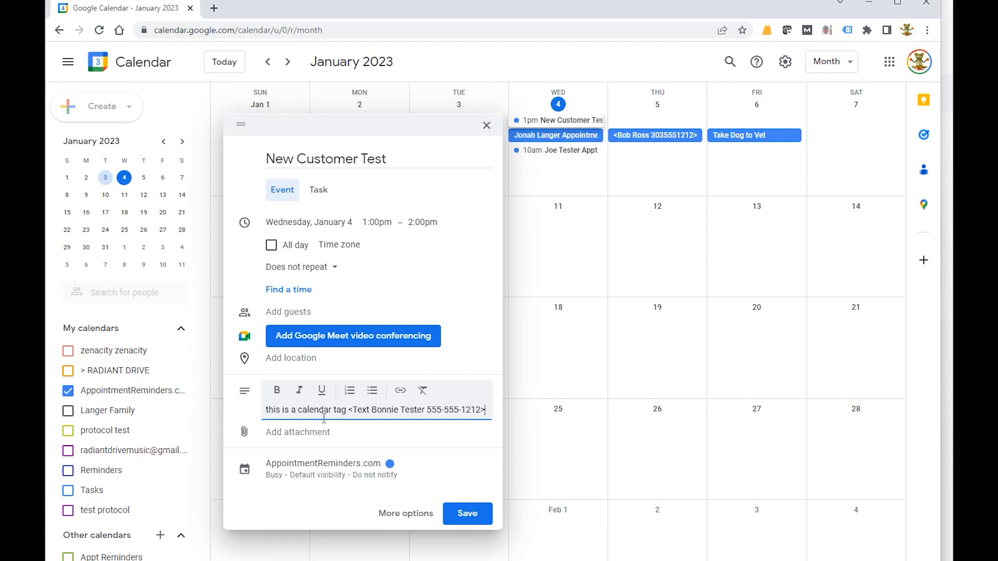
pyautogui.click(466, 516)
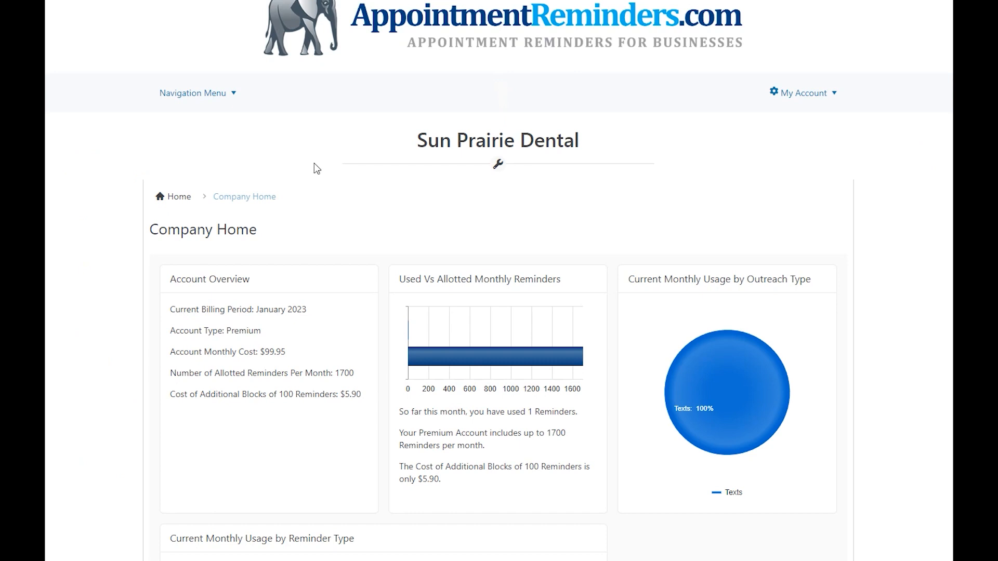
# Step: Return to AppointmentReminders.com and open the Appointment Reminders calendar's event view
pyautogui.click(205, 93)
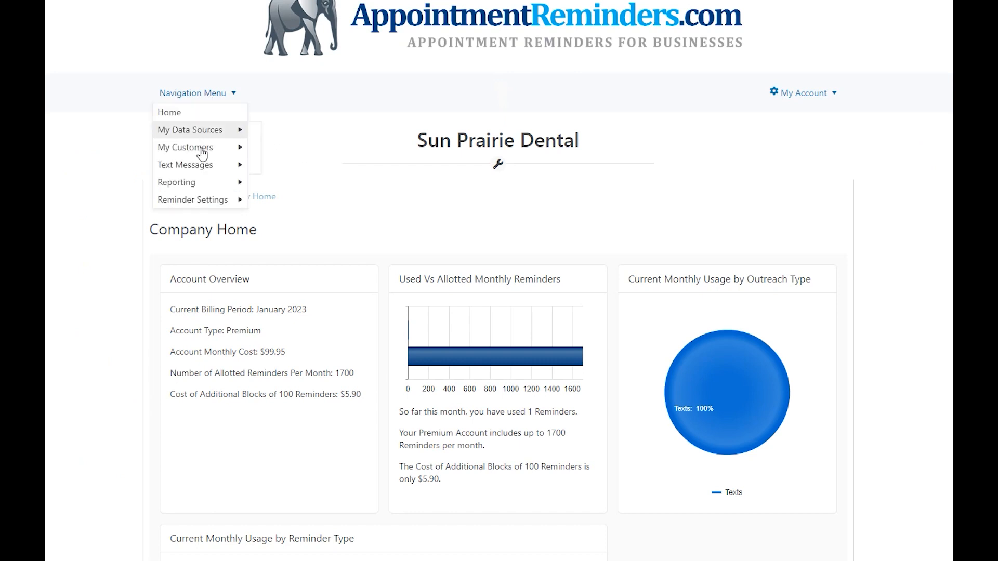
pyautogui.moveTo(204, 130)
pyautogui.click(281, 136)
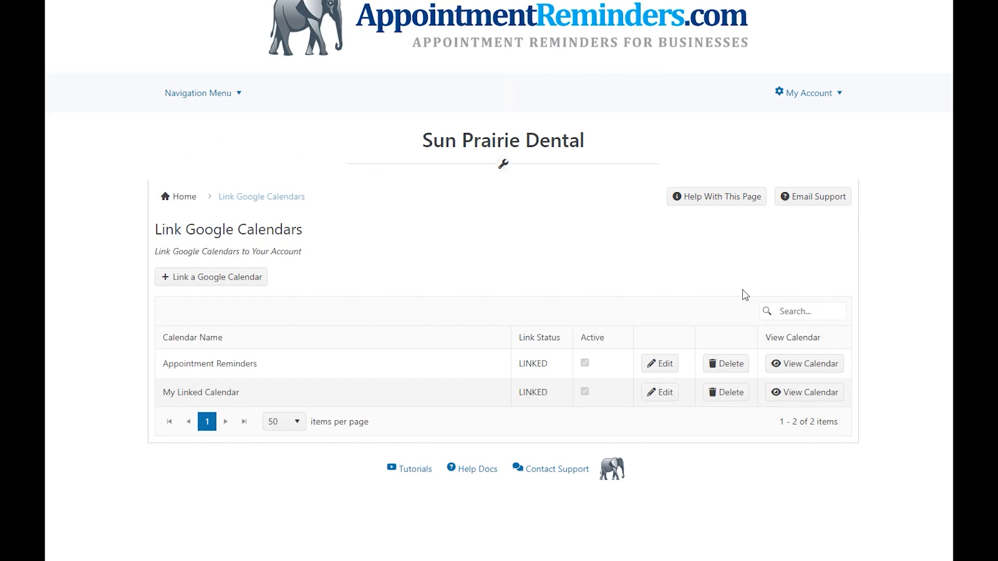
pyautogui.click(789, 364)
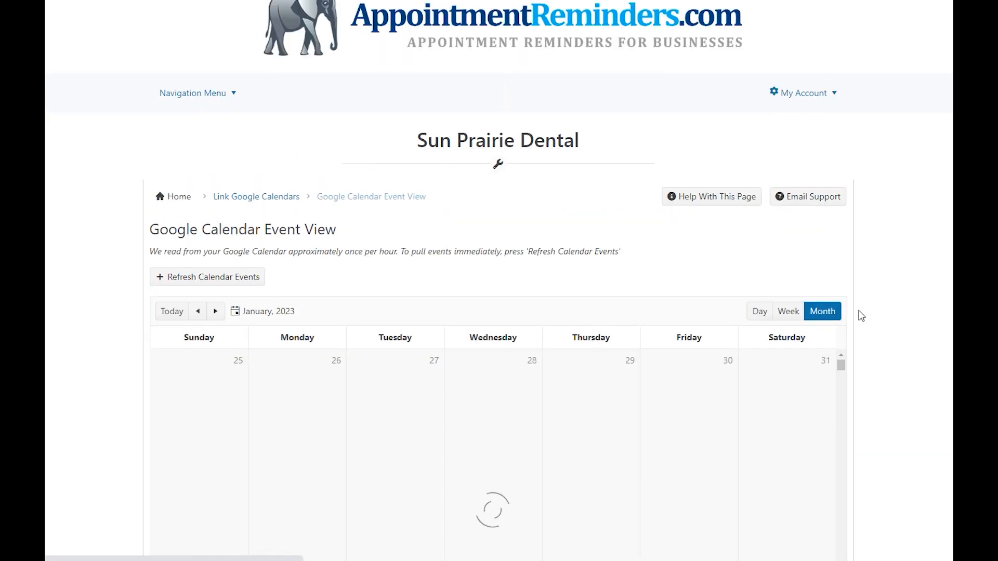
# Step: Refresh the calendar events and inspect the New Customer Test event's tag and reminder details
pyautogui.scroll(-2, 879, 296)
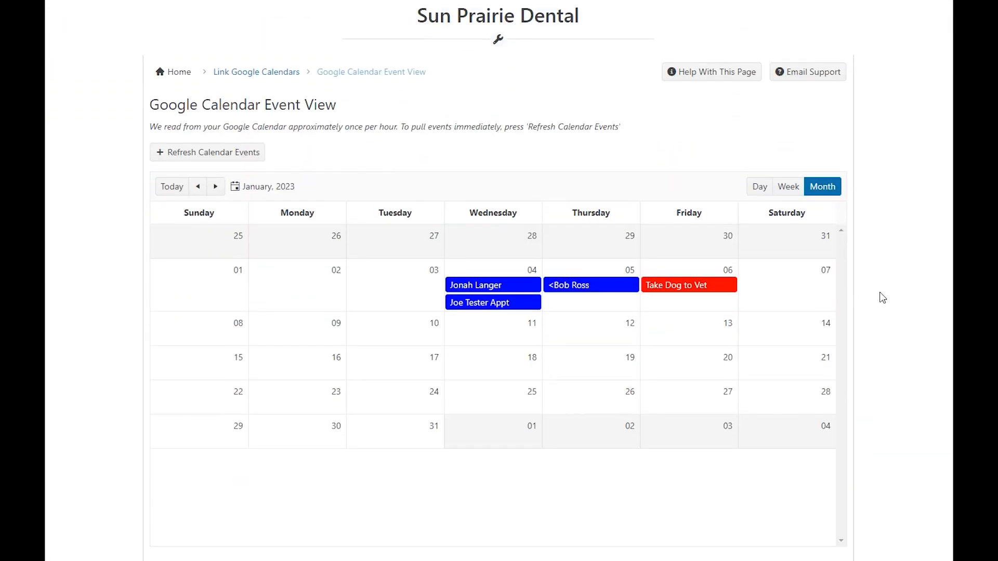
pyautogui.click(251, 156)
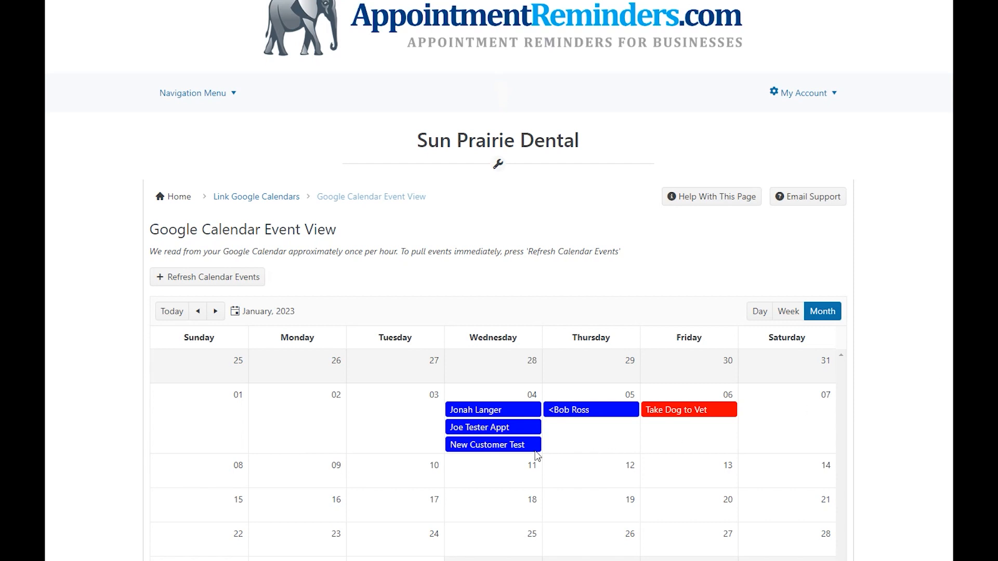
pyautogui.moveTo(508, 456)
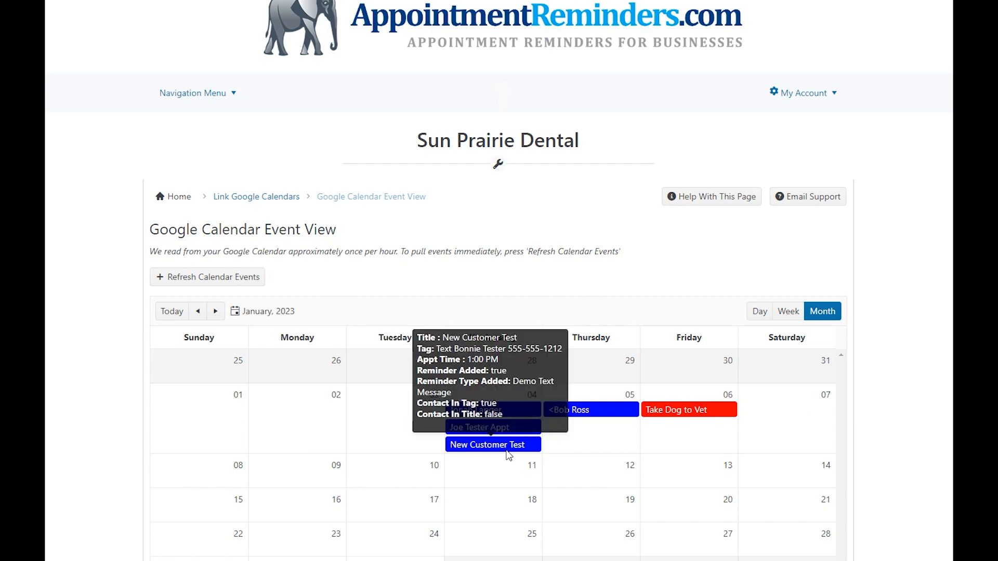
# Step: Open the Customers/Patients list and search it for the tagged contact's first name
pyautogui.click(201, 94)
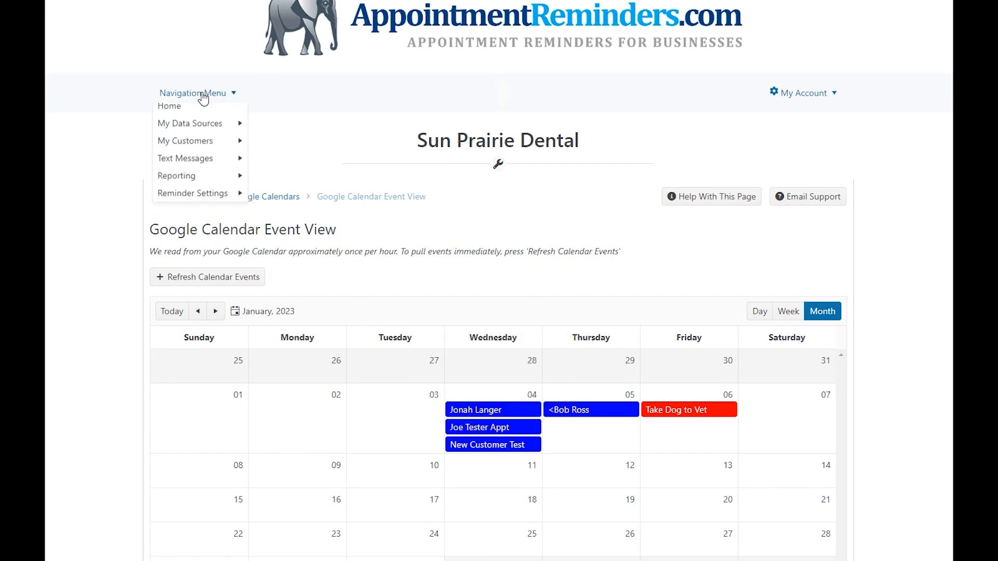
pyautogui.moveTo(202, 149)
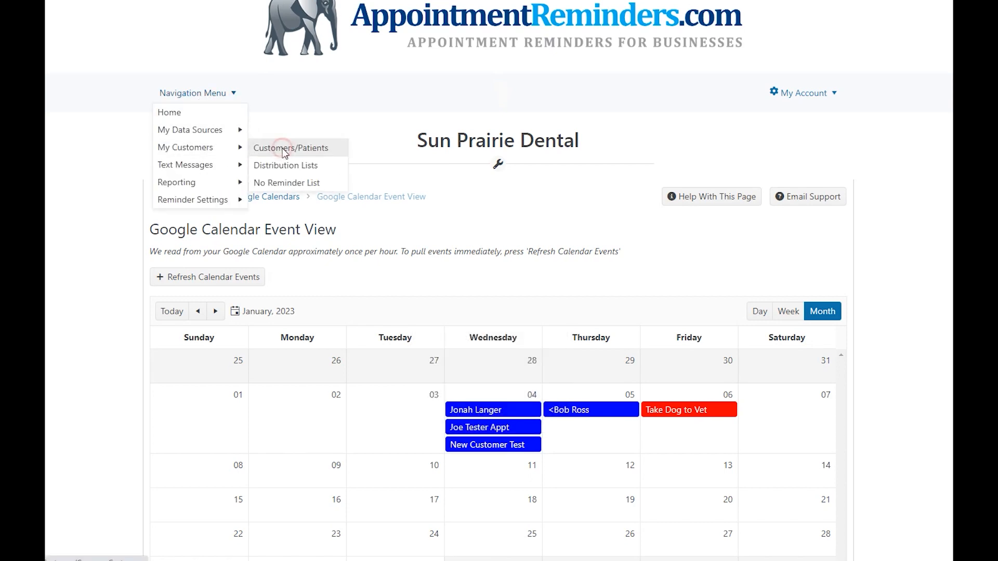
pyautogui.click(282, 149)
pyautogui.click(696, 282)
pyautogui.write('bonnie')
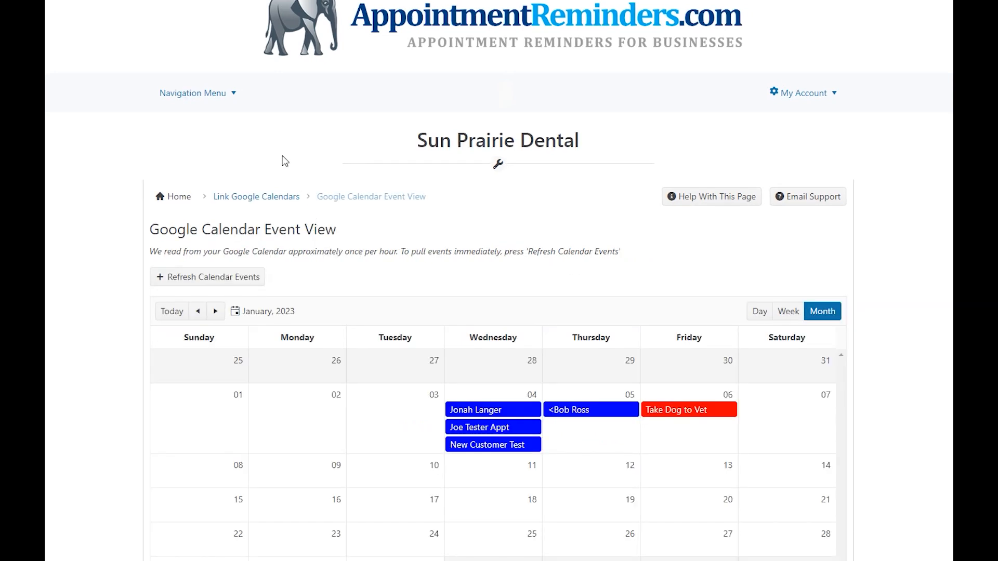
# Step: Open the Reminders real-time reporting page and scroll through its reminder list
pyautogui.click(197, 94)
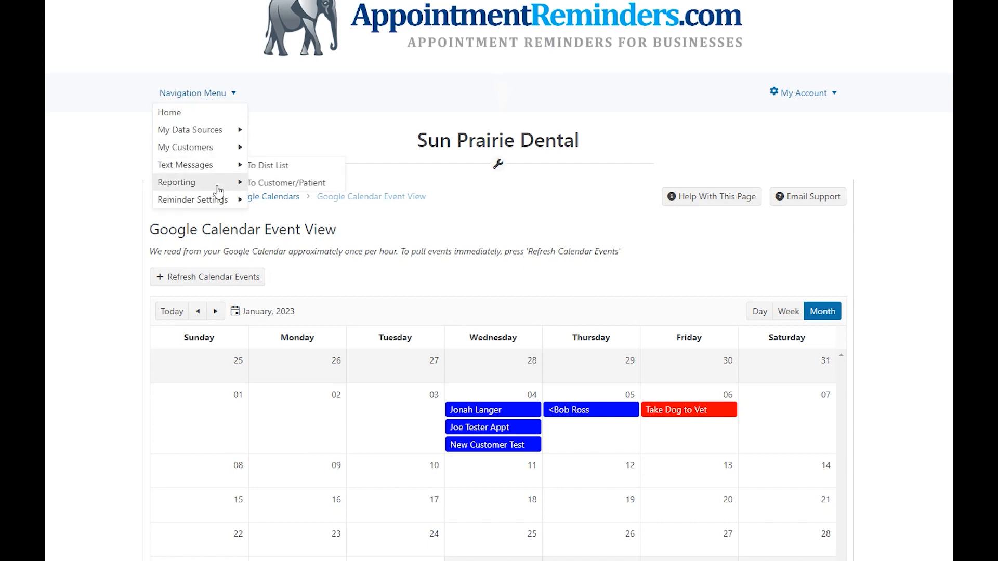
pyautogui.moveTo(220, 184)
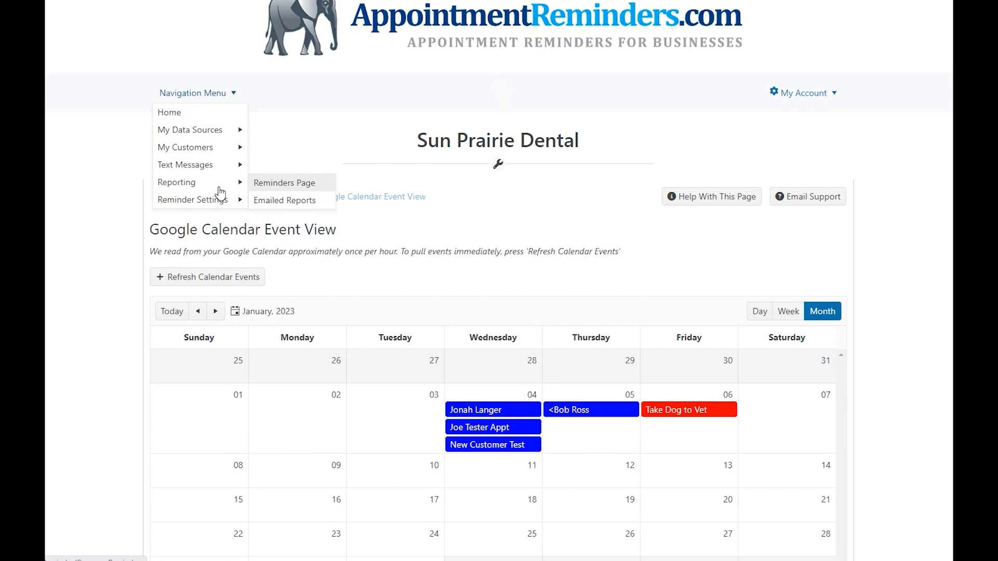
pyautogui.click(323, 184)
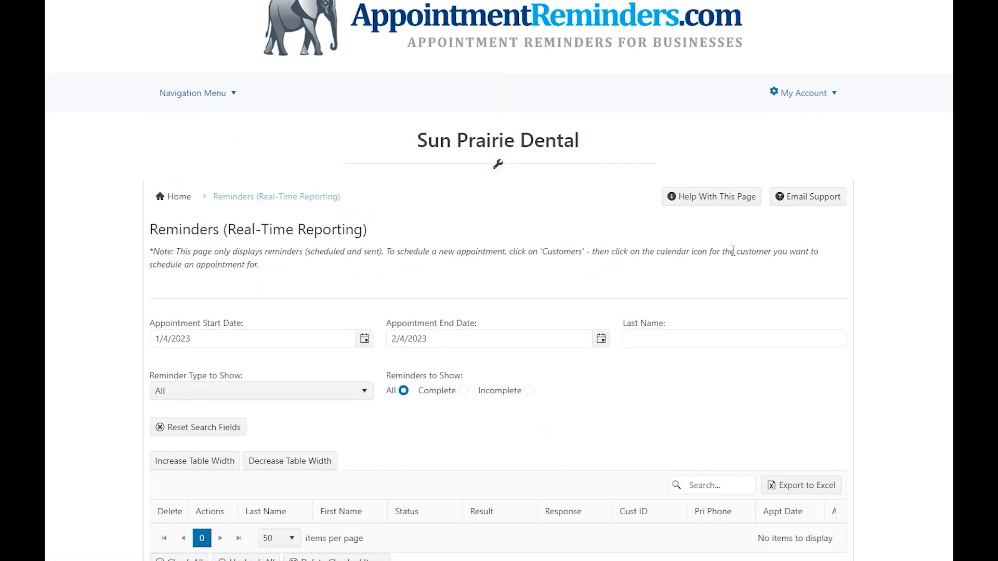
pyautogui.scroll(-2, 881, 238)
pyautogui.scroll(-3, 880, 237)
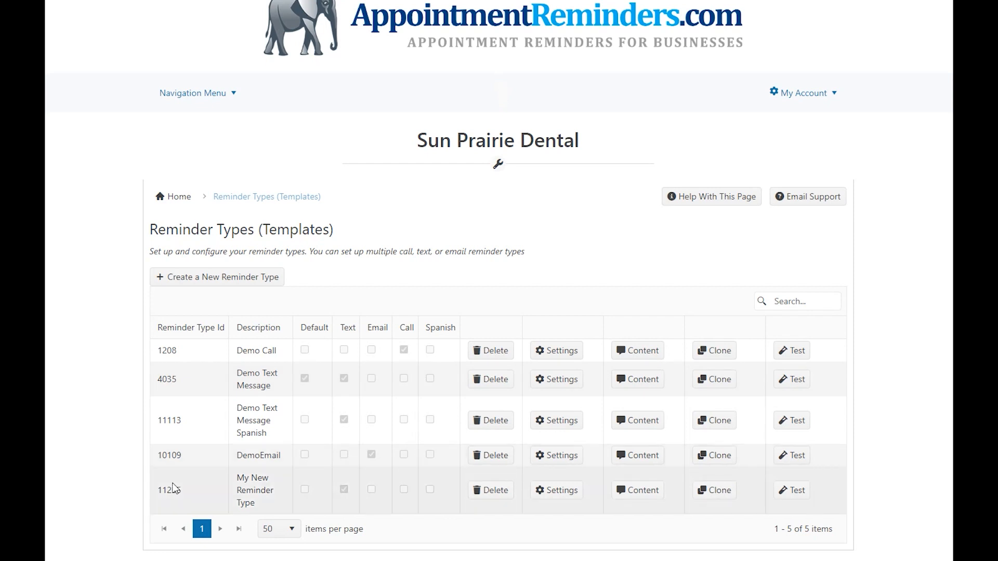
# Step: Sort the reminder types by Reminder Type Id, first ascending and then descending
pyautogui.moveTo(192, 490); pyautogui.dragTo(158, 490)
pyautogui.click(190, 493)
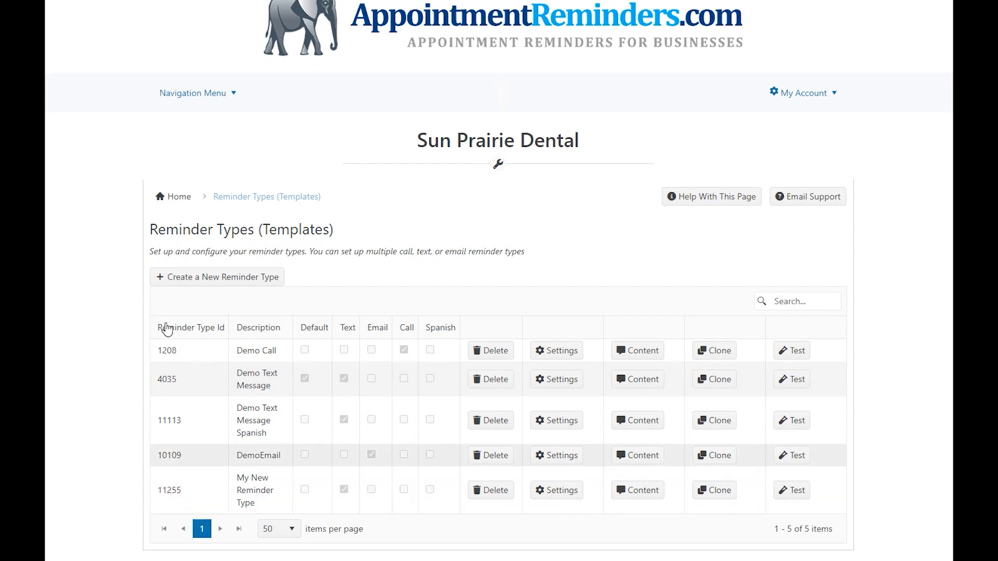
pyautogui.click(184, 328)
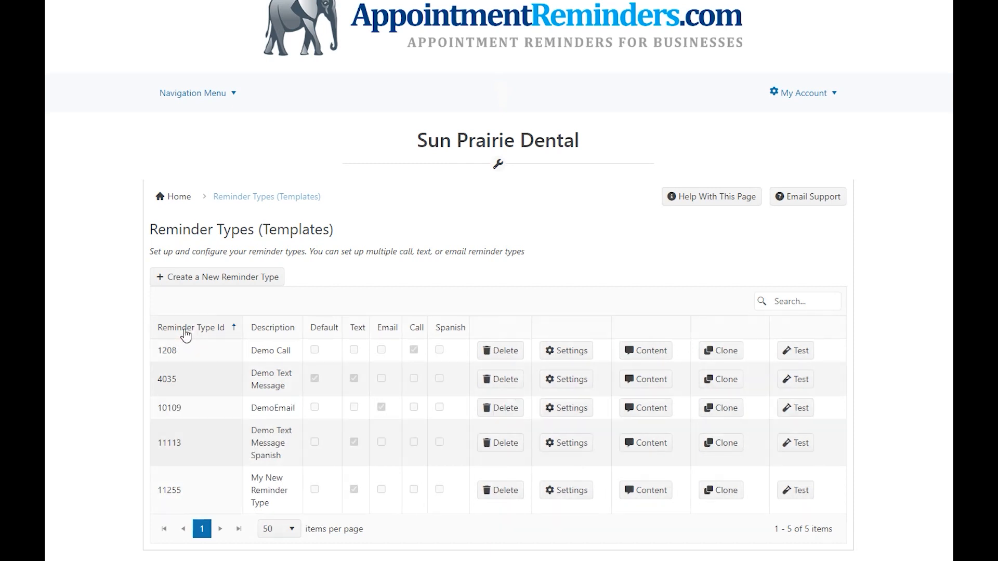
pyautogui.click(185, 332)
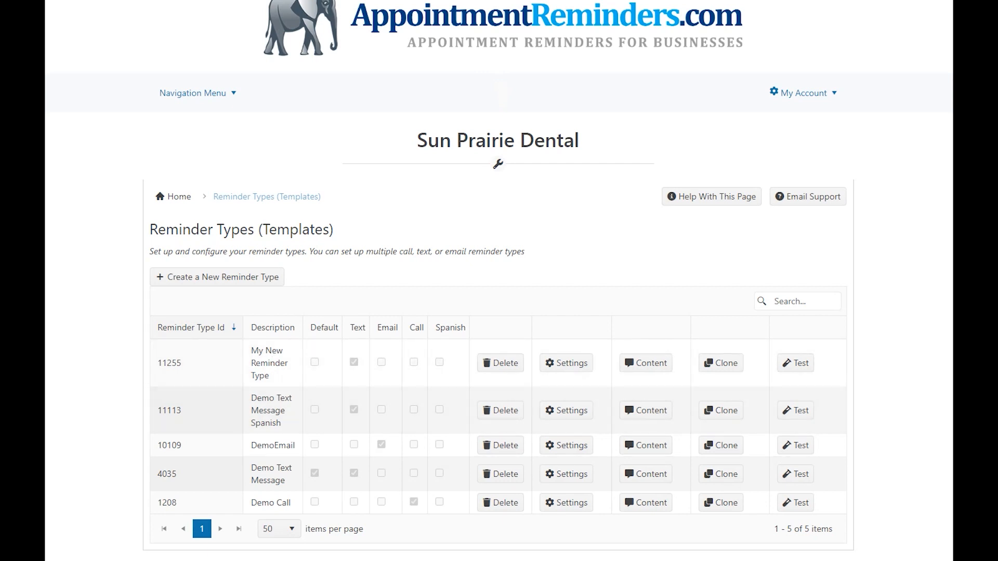
# Step: Switch to Google Calendar and open the New Customer Test event on January 4
pyautogui.moveTo(622, 531)
pyautogui.click(620, 526)
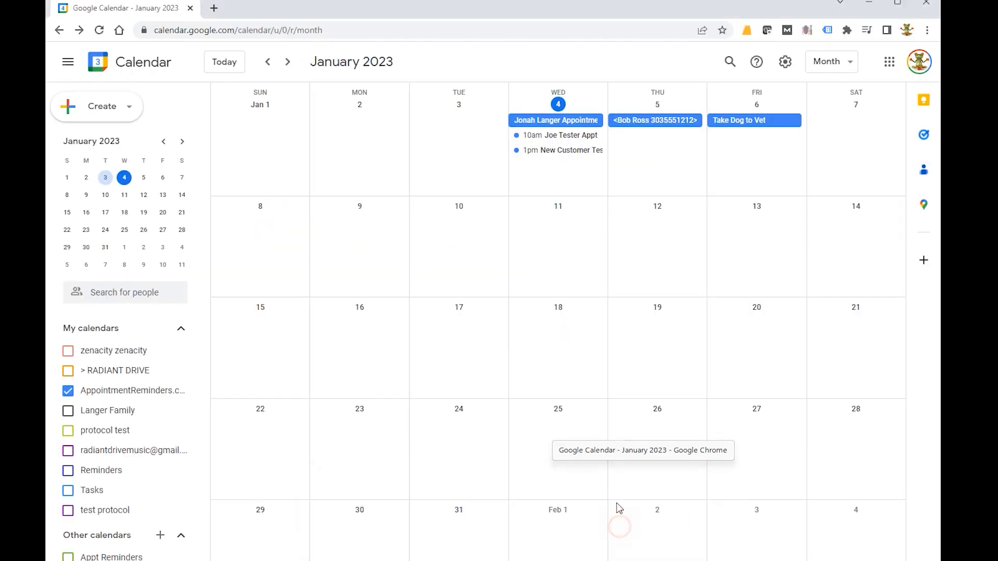
pyautogui.click(544, 167)
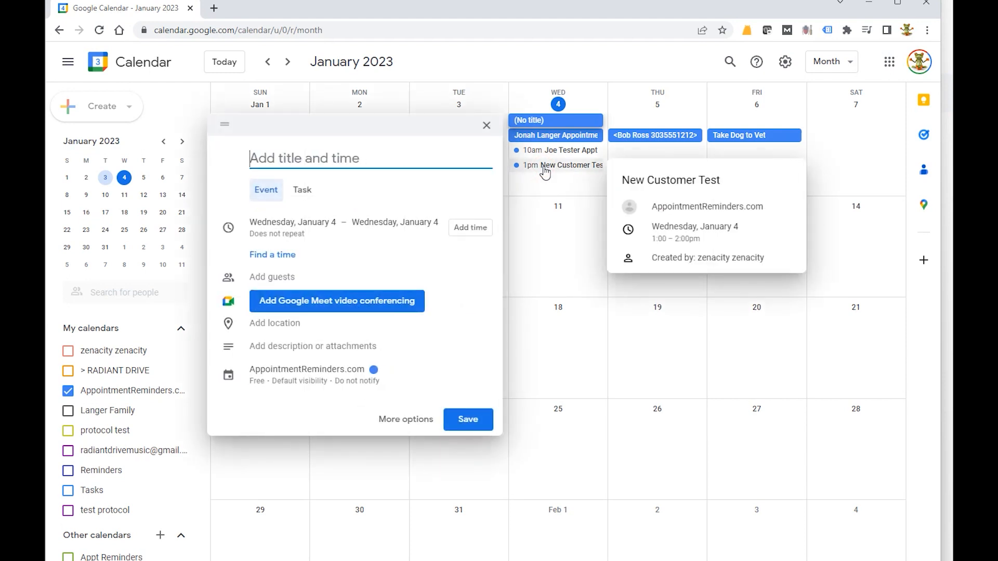
# Step: Create a New Appt event on January 4 whose pasted description tag holds the customer's name, phone number and RemId=11255
pyautogui.write('New Appt')
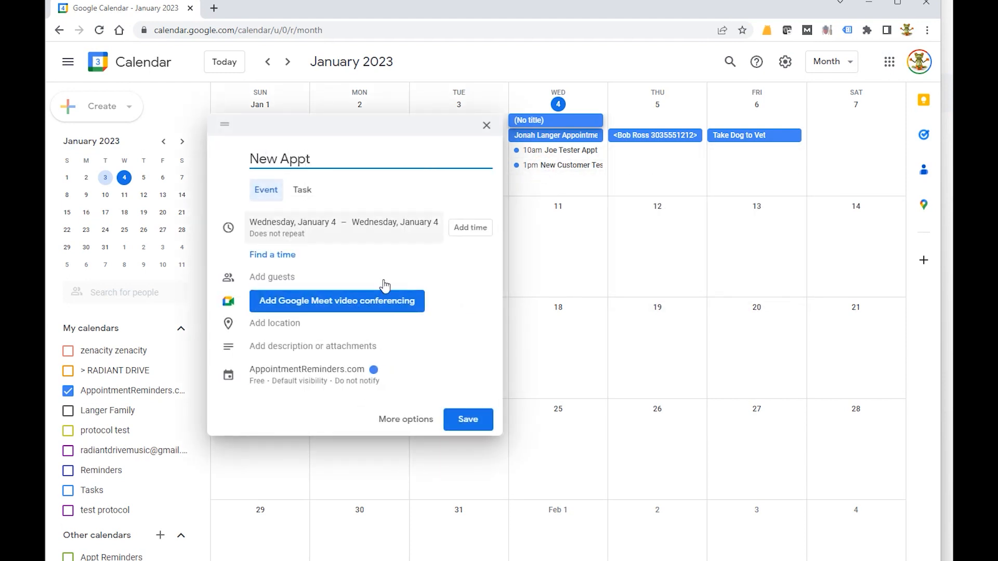
pyautogui.click(294, 347)
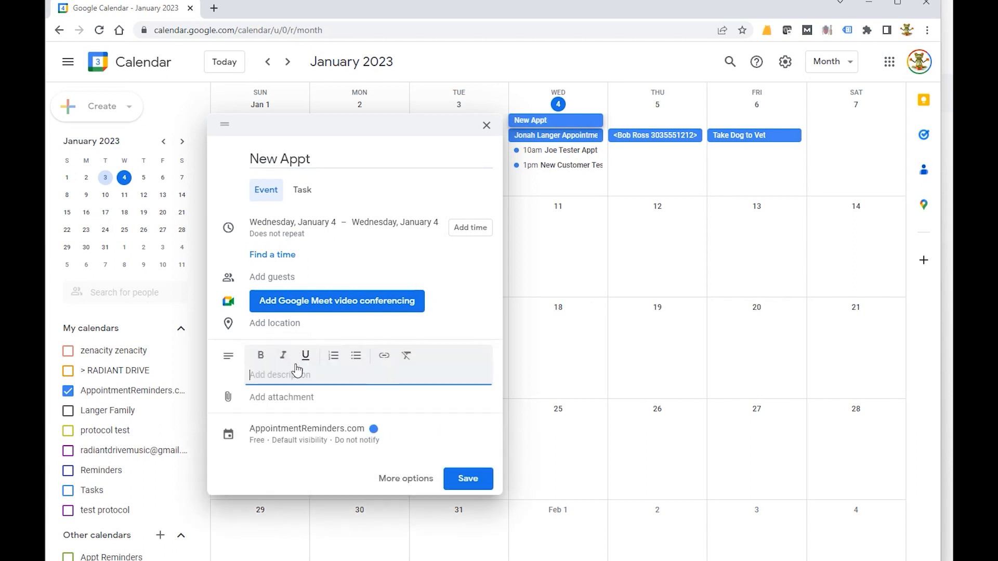
pyautogui.hotkey('ctrl', 'v')
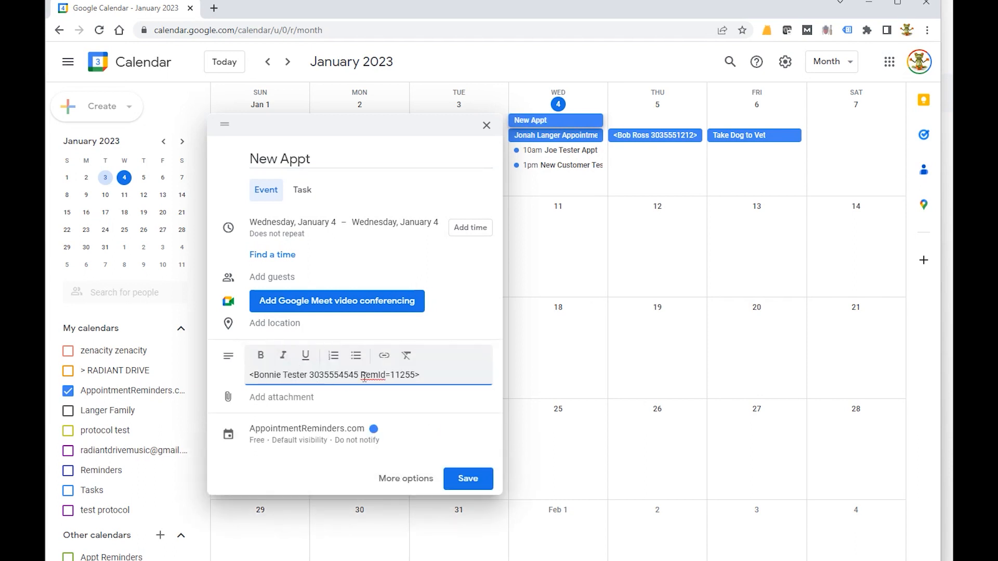
pyautogui.click(469, 484)
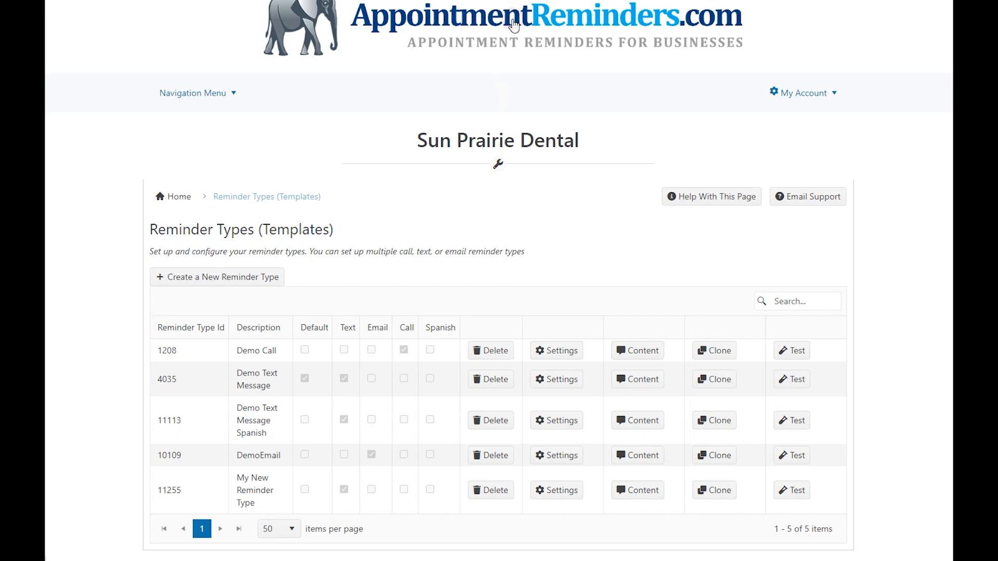
# Step: Open the Help Docs article Google Calendar – Scheduling Appointments & Adding Customers from the AppointmentReminders.com home page
pyautogui.click(514, 24)
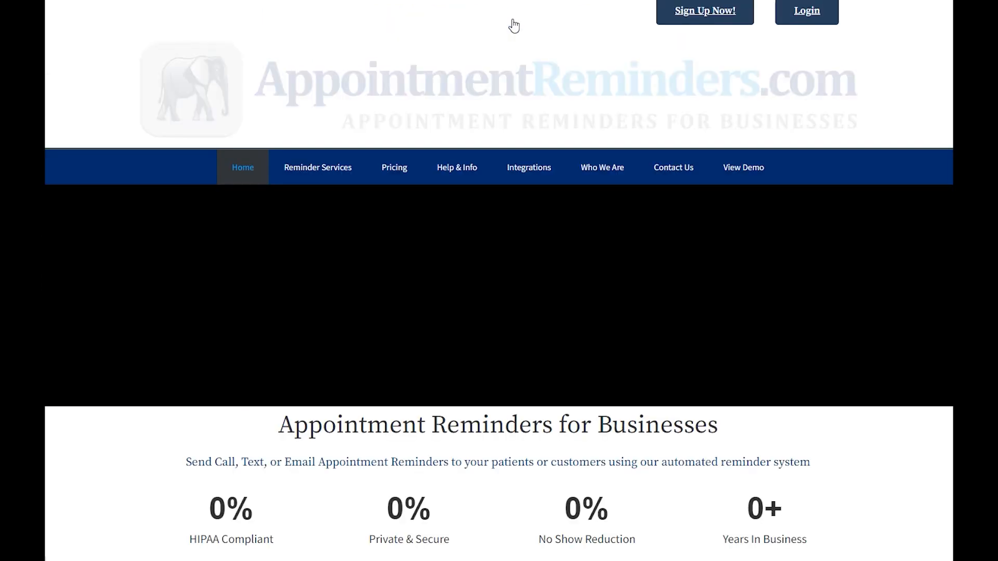
pyautogui.moveTo(457, 169)
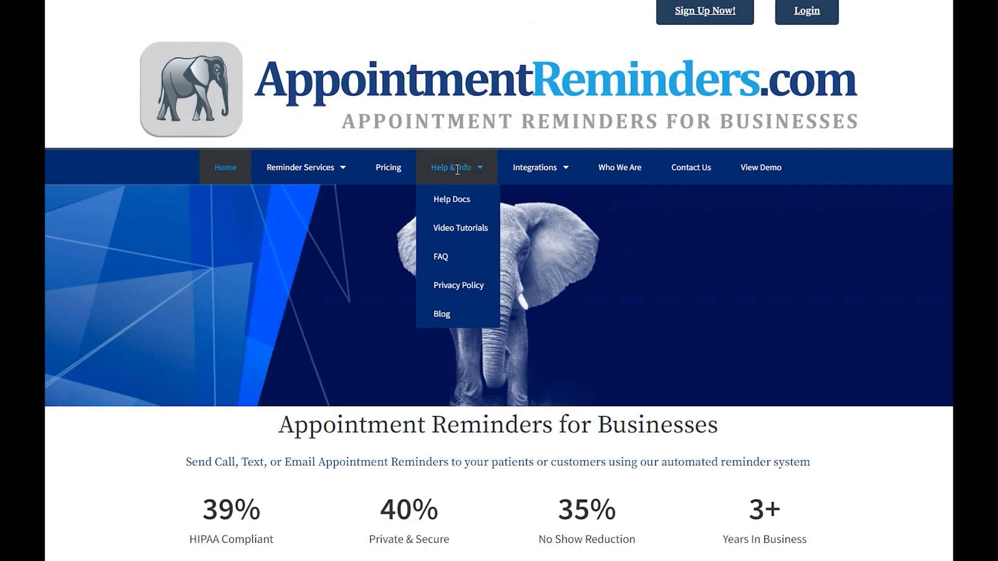
pyautogui.click(458, 197)
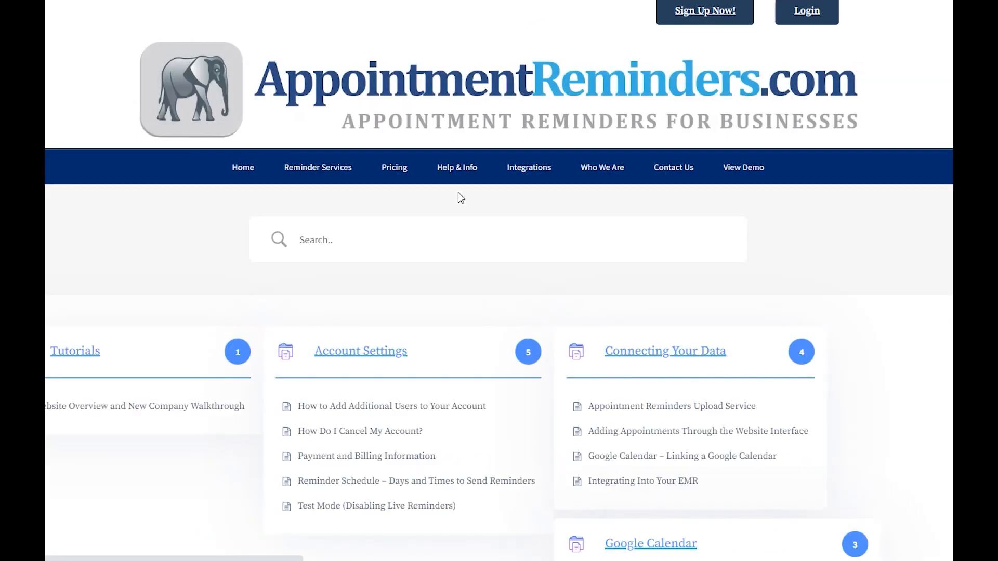
pyautogui.scroll(-5, 234, 358)
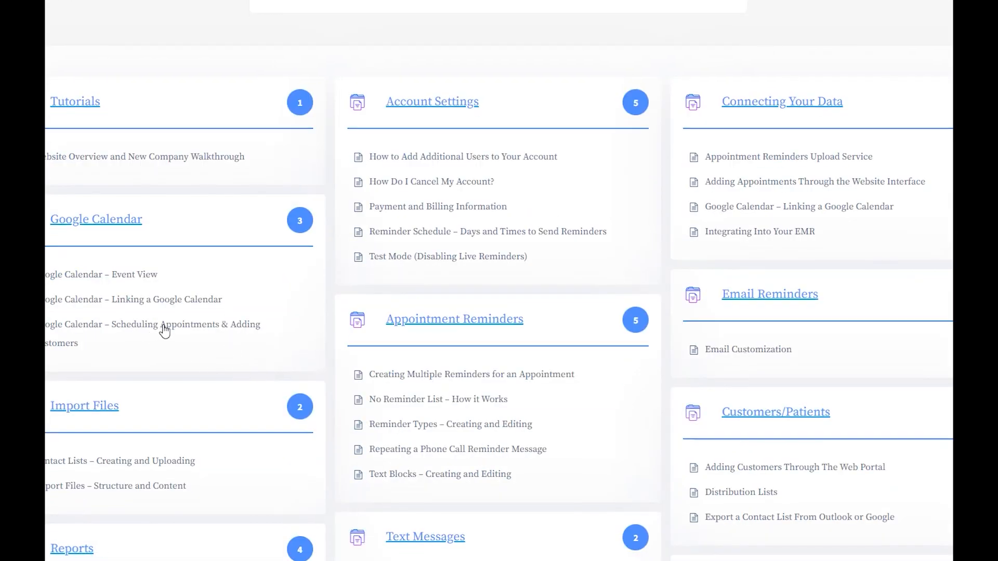
pyautogui.click(171, 325)
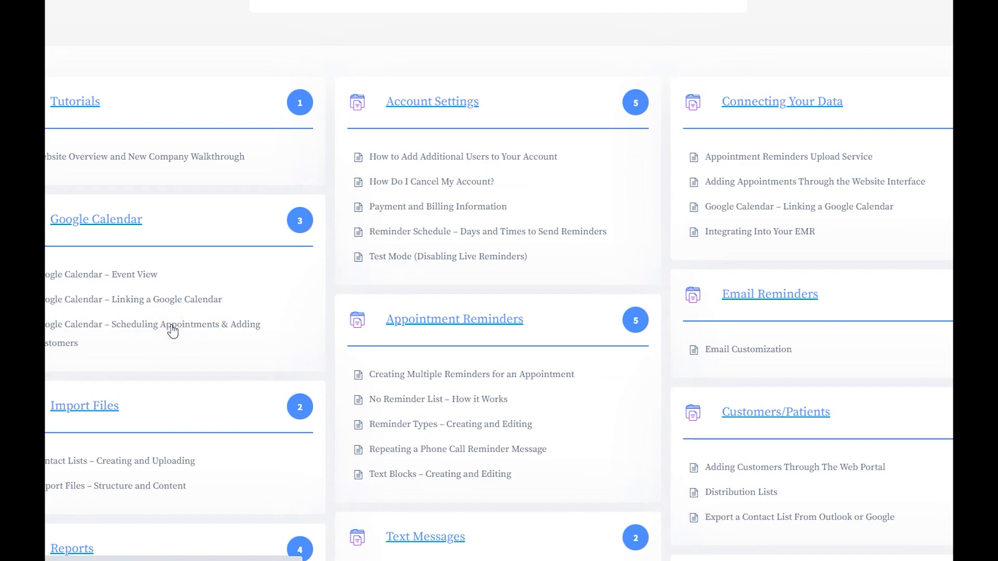
# Step: Scroll through the article's Calendar Tags examples and the Combining Title and Tags section
pyautogui.scroll(-3, 804, 306)
pyautogui.scroll(-15, 806, 306)
pyautogui.scroll(-8, 804, 301)
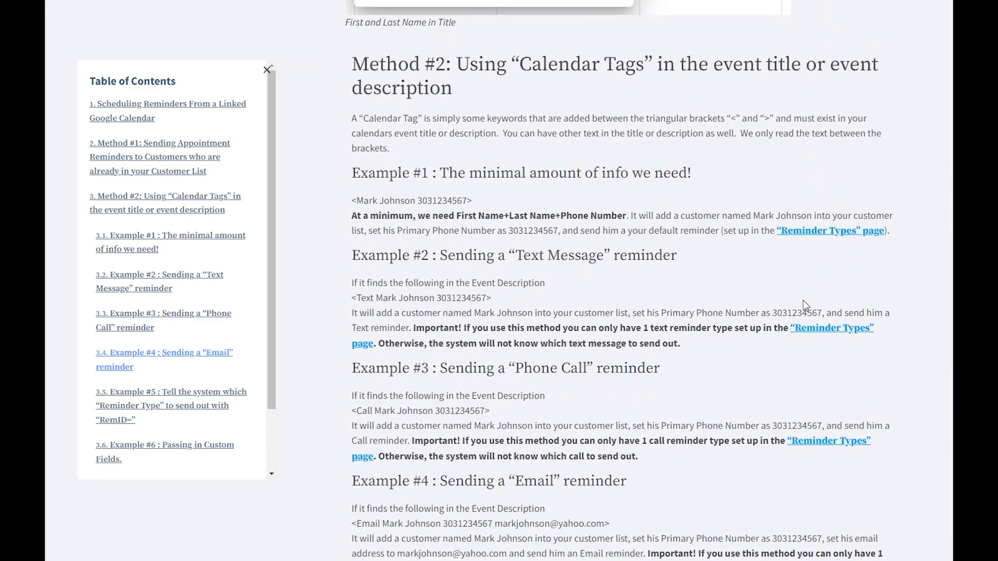
pyautogui.scroll(-7, 804, 305)
pyautogui.scroll(-9, 804, 305)
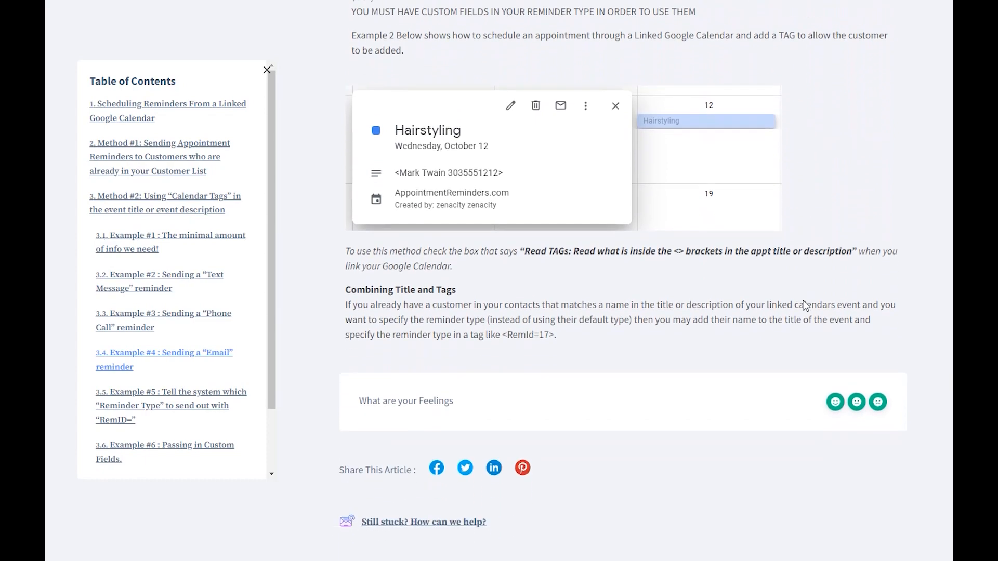
pyautogui.scroll(-1, 805, 305)
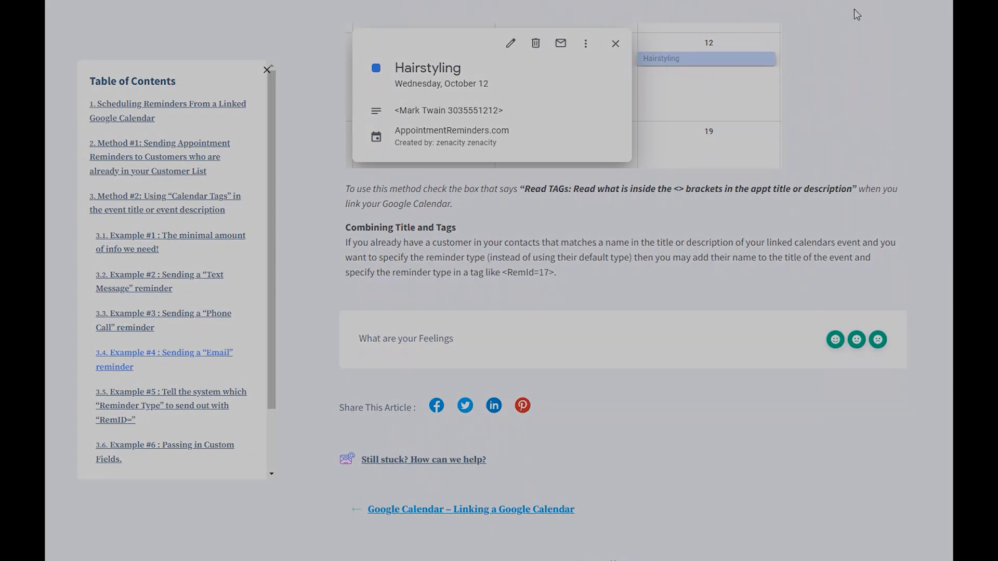